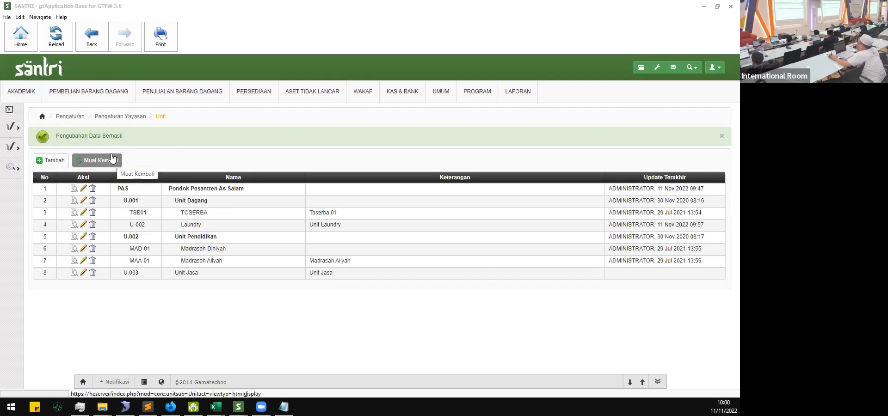
# Step: Open the Lokasi work-location settings page from the sidebar settings flyout
pyautogui.moveTo(9, 130)
pyautogui.click(81, 172)
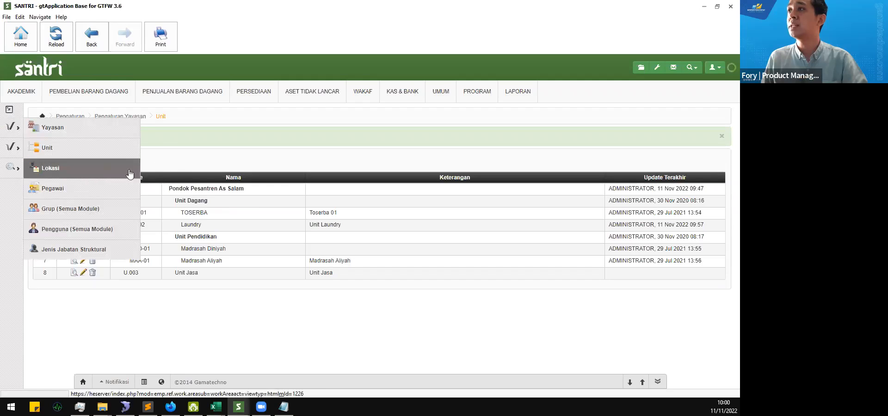
# Step: Run the location search to list Jakarta, Kota Yogyakarta and Surabaya, then begin adding a location
pyautogui.click(179, 172)
pyautogui.click(179, 172)
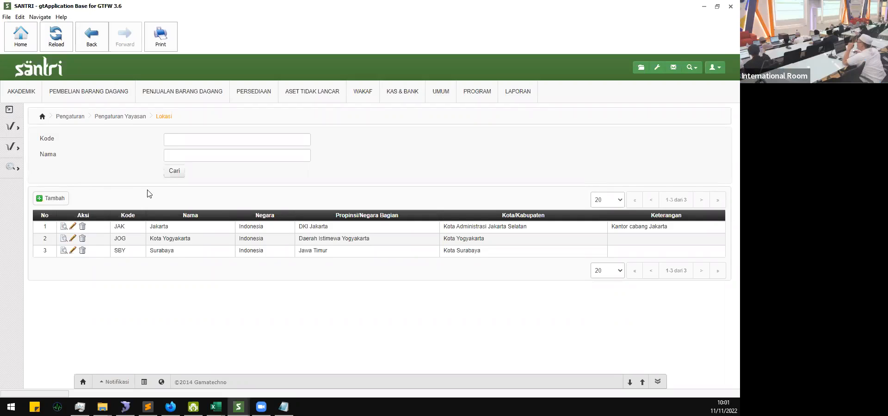
pyautogui.click(63, 202)
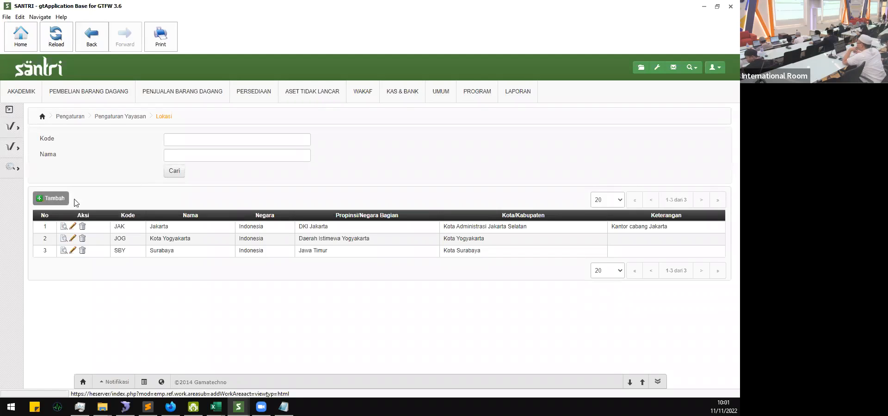
pyautogui.click(319, 240)
pyautogui.scroll(-1, 297, 232)
pyautogui.click(328, 225)
pyautogui.scroll(-1, 311, 230)
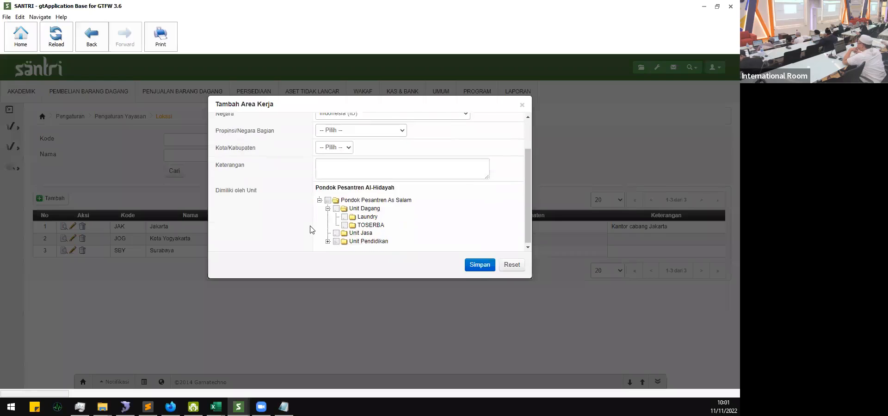
pyautogui.click(327, 242)
pyautogui.scroll(-1, 310, 230)
pyautogui.scroll(1, 313, 227)
pyautogui.scroll(-1, 313, 227)
pyautogui.scroll(1, 319, 227)
pyautogui.scroll(-1, 322, 224)
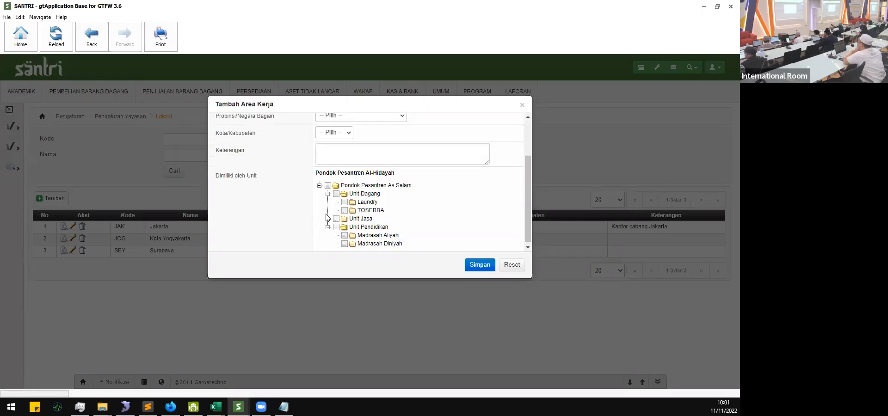
pyautogui.click(524, 106)
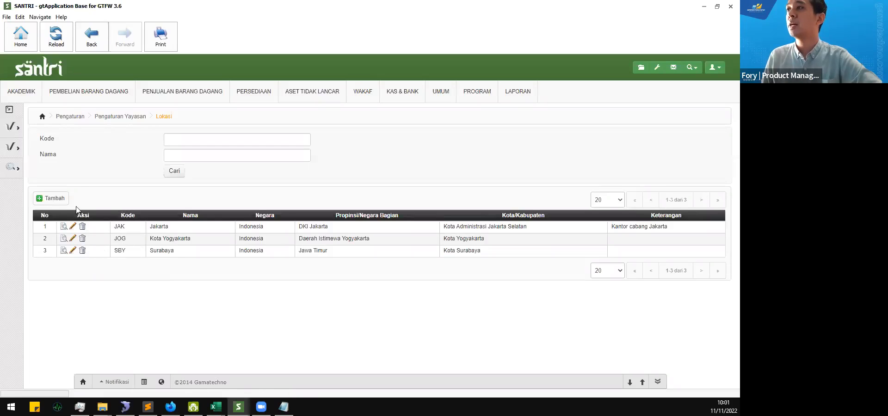
# Step: Start a new location with code MLG and name Malang in Jawa Timur, Kabupaten Malang
pyautogui.moveTo(111, 252); pyautogui.dragTo(518, 260)
pyautogui.click(347, 276)
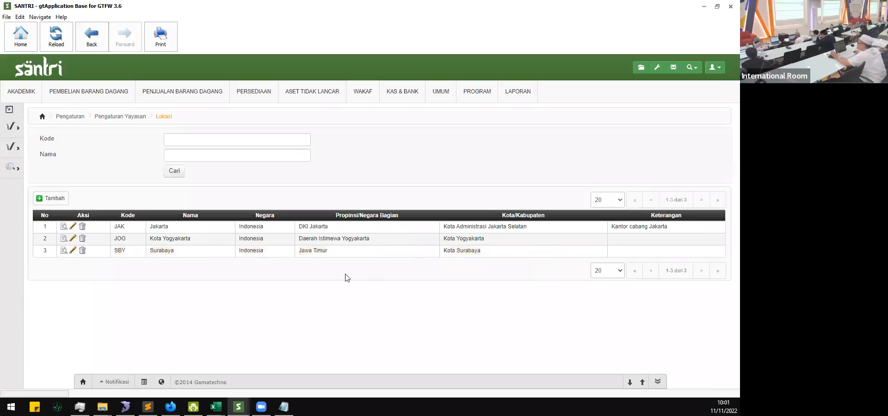
pyautogui.click(50, 199)
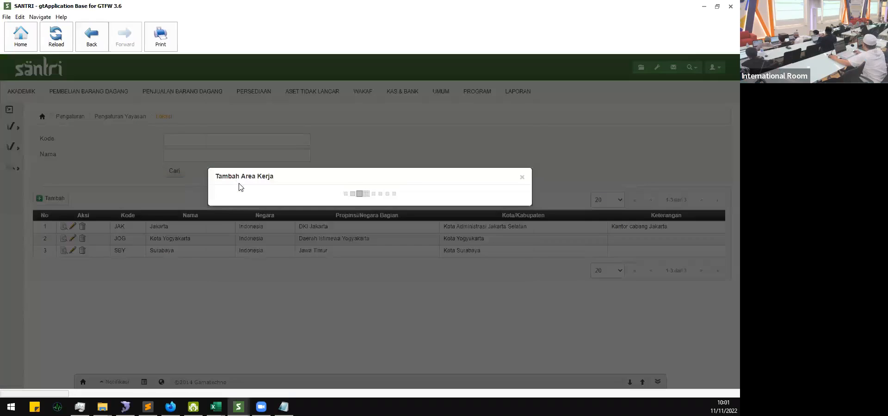
pyautogui.click(342, 123)
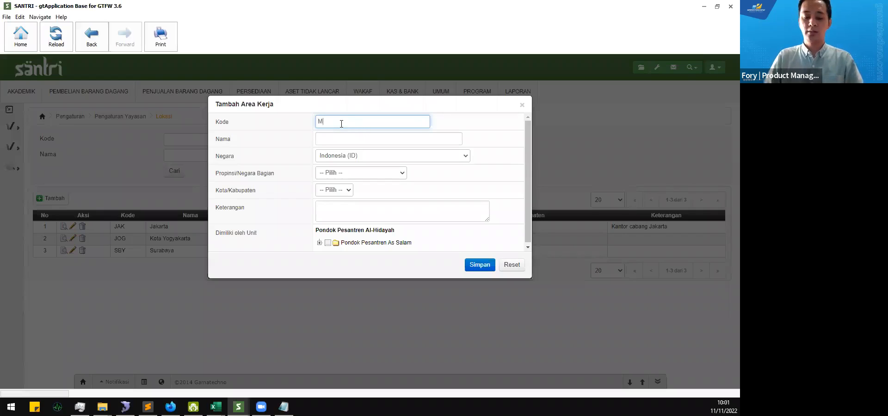
pyautogui.press('Tab')
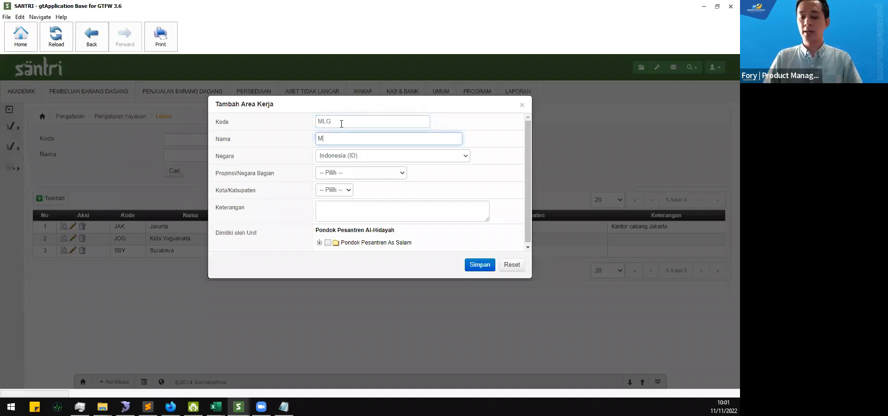
pyautogui.press('BackSpace')
pyautogui.press('BackSpace')
pyautogui.press('BackSpace')
pyautogui.press('BackSpace')
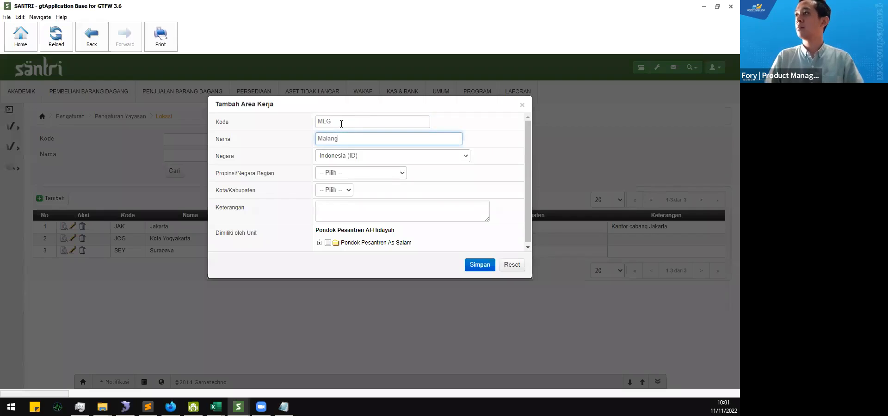
pyautogui.click(360, 173)
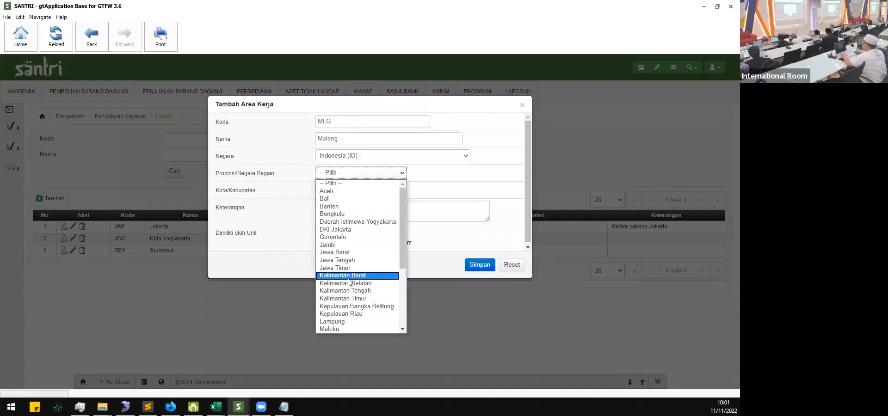
pyautogui.click(360, 268)
pyautogui.click(350, 190)
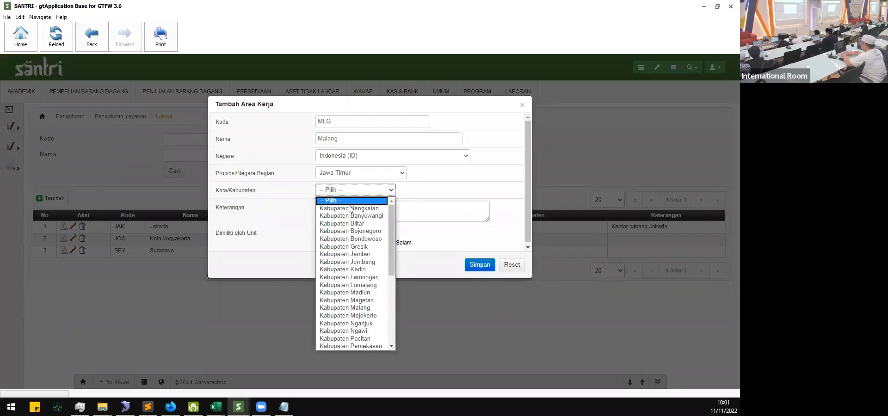
pyautogui.click(350, 308)
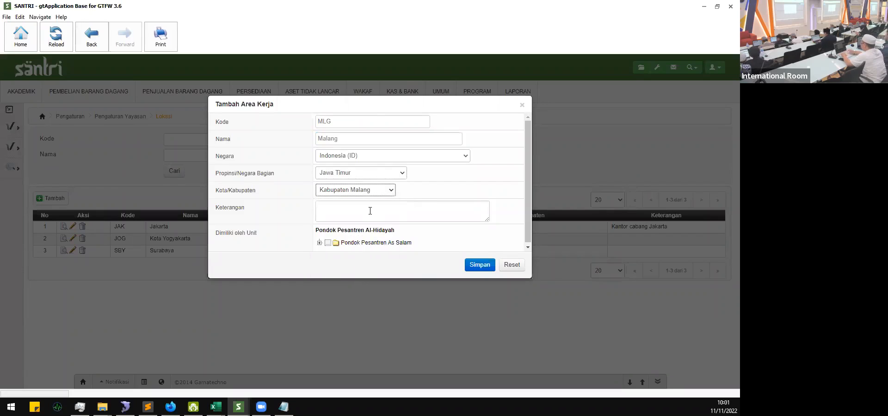
# Step: Assign the Malang location to Unit Jasa in the unit tree and save it
pyautogui.scroll(-1, 370, 211)
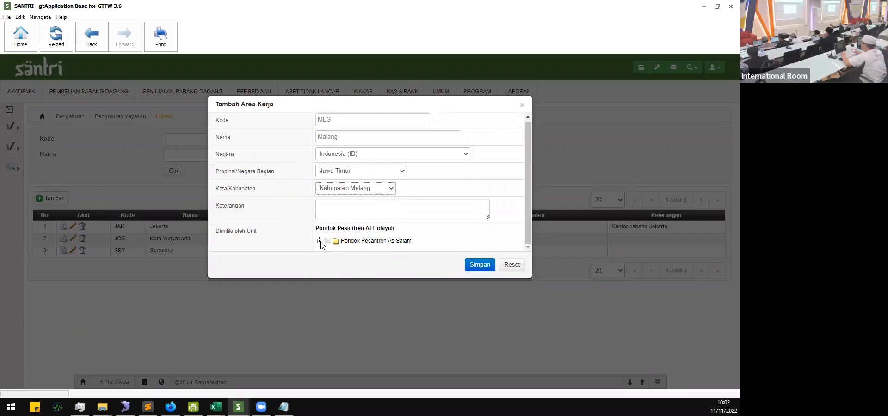
pyautogui.click(320, 241)
pyautogui.scroll(-1, 283, 205)
pyautogui.scroll(1, 284, 205)
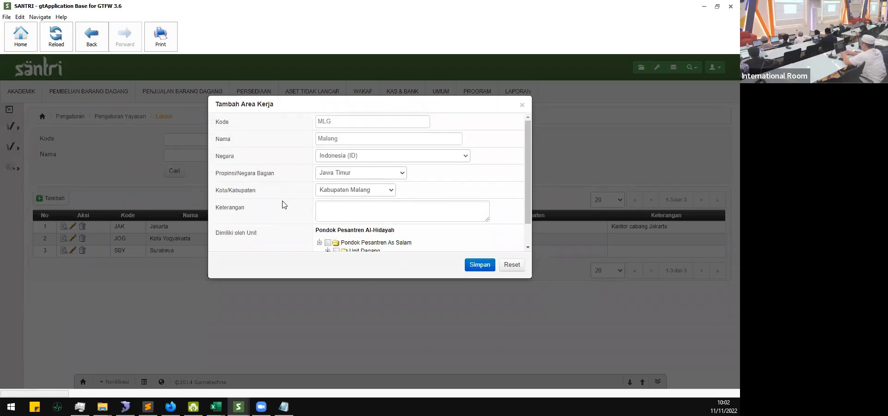
pyautogui.scroll(-1, 284, 204)
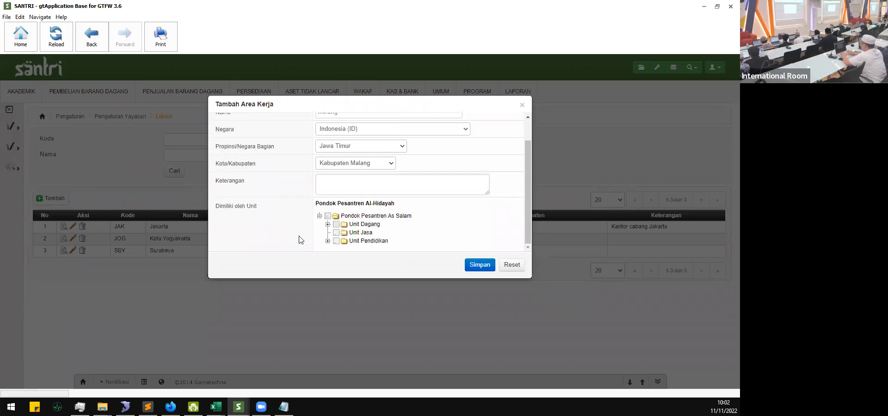
pyautogui.click(337, 233)
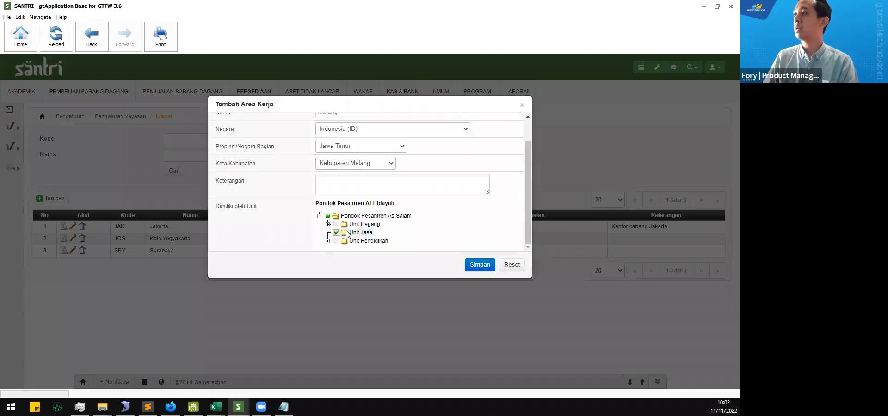
pyautogui.scroll(1, 306, 230)
pyautogui.scroll(-1, 306, 231)
pyautogui.click(482, 266)
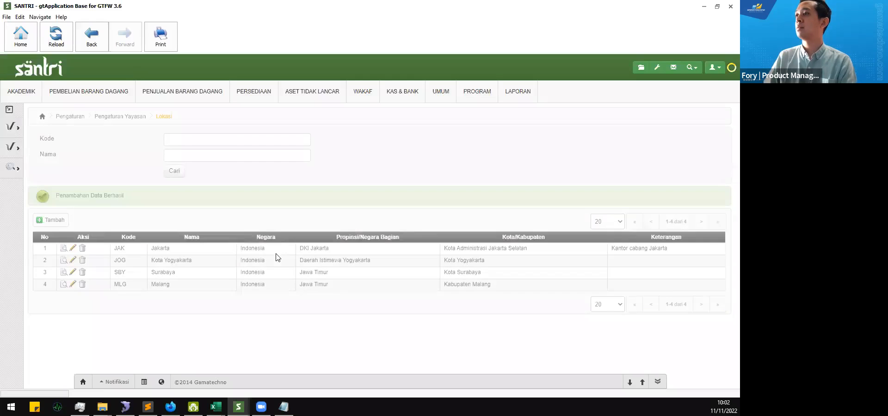
# Step: Open the Malang location for editing and untick Unit Jasa in the unit tree
pyautogui.moveTo(118, 286); pyautogui.dragTo(538, 290)
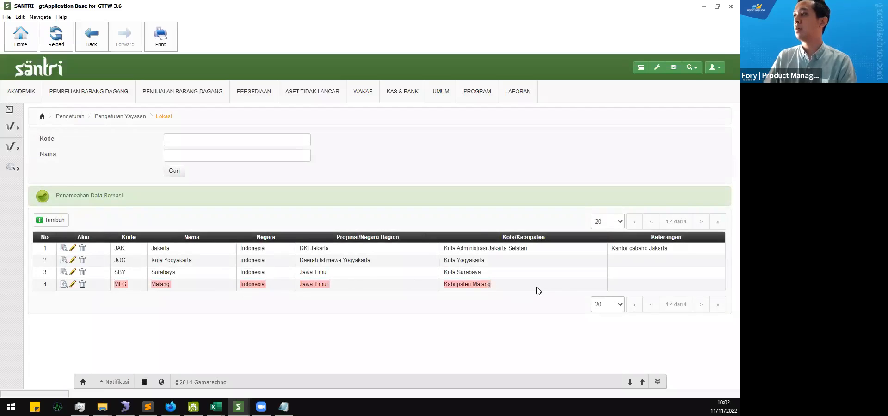
pyautogui.click(563, 286)
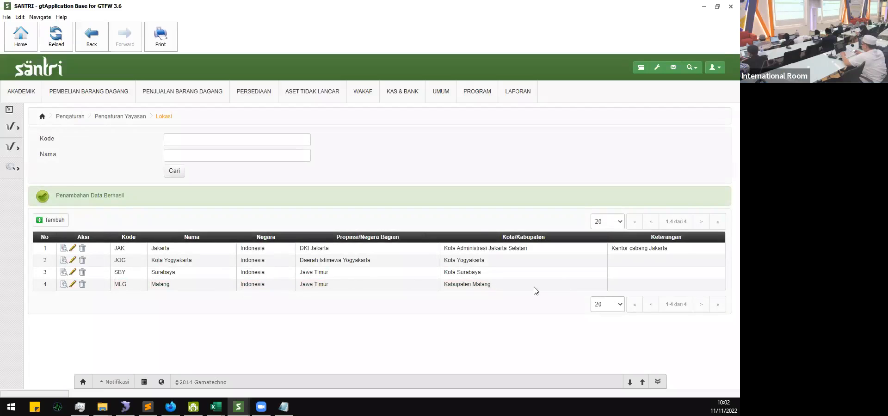
pyautogui.click(73, 287)
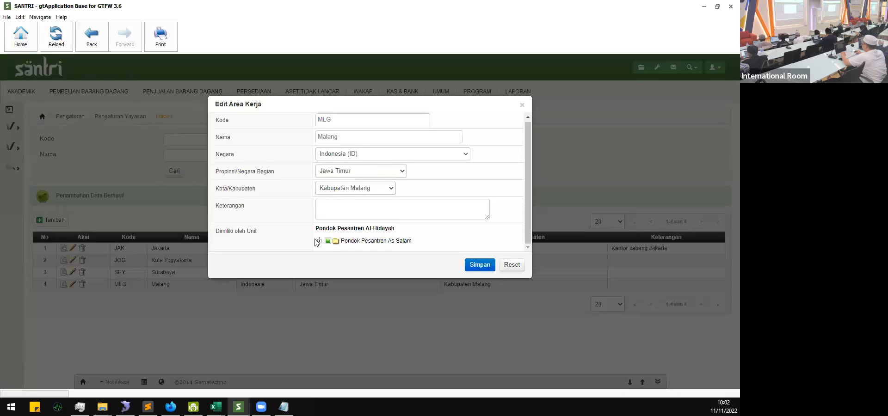
pyautogui.click(319, 241)
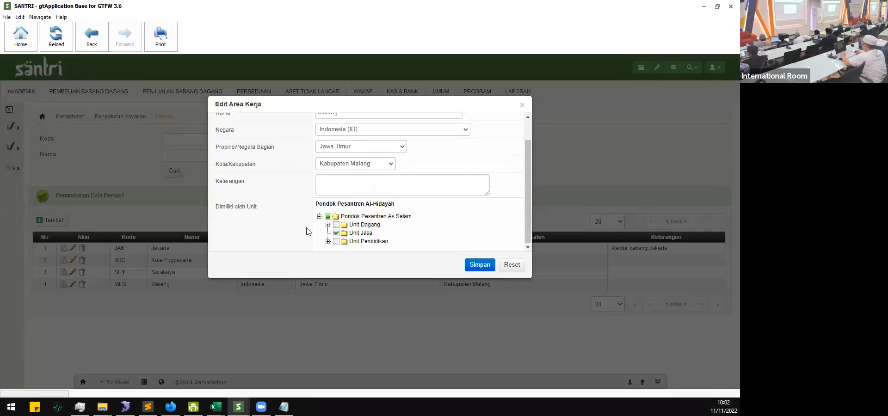
pyautogui.click(328, 225)
pyautogui.click(328, 224)
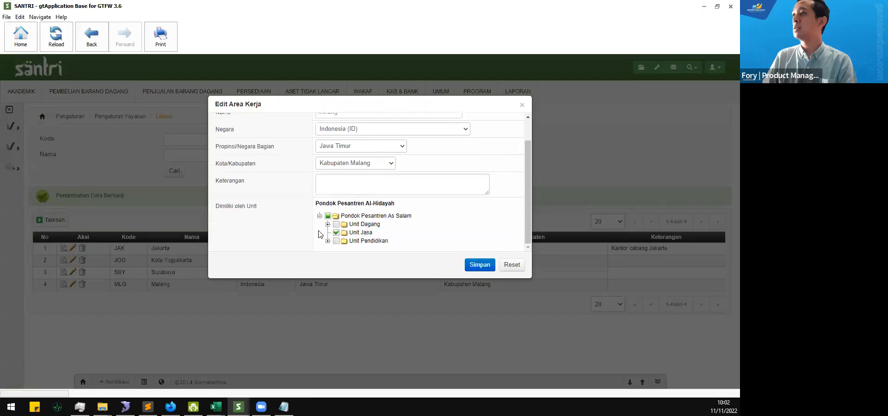
pyautogui.click(336, 232)
# Step: Try Laundry under Unit Dagang, then reassign Unit Jasa and save the Malang location
pyautogui.click(328, 224)
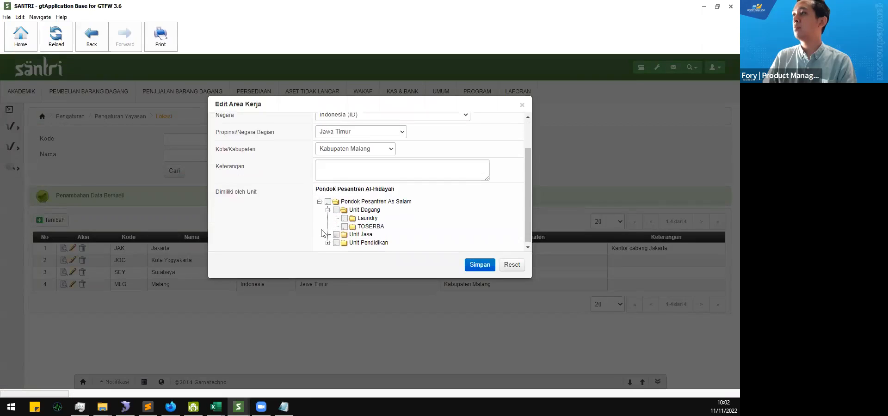
pyautogui.click(345, 218)
pyautogui.click(346, 218)
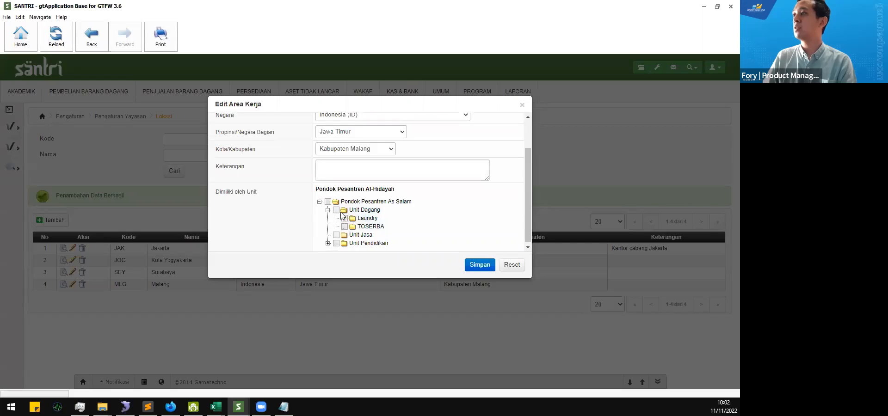
pyautogui.click(345, 218)
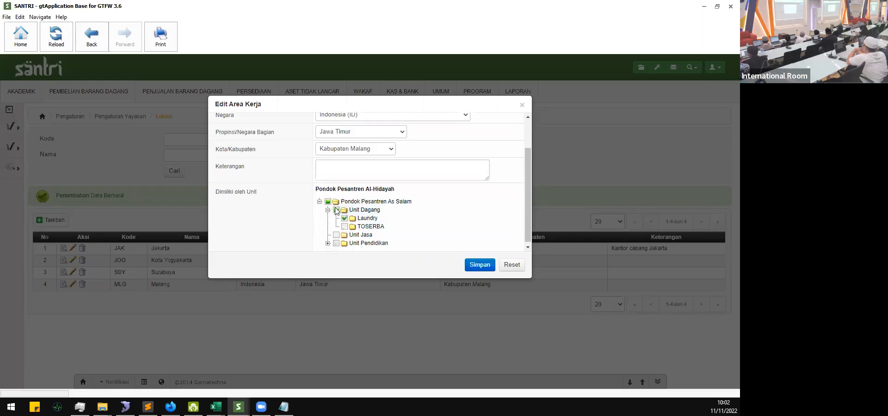
pyautogui.click(344, 219)
pyautogui.click(336, 235)
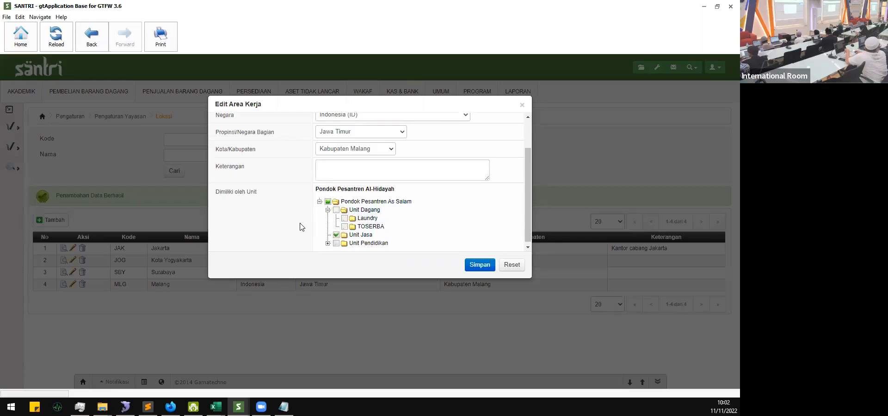
pyautogui.click(475, 260)
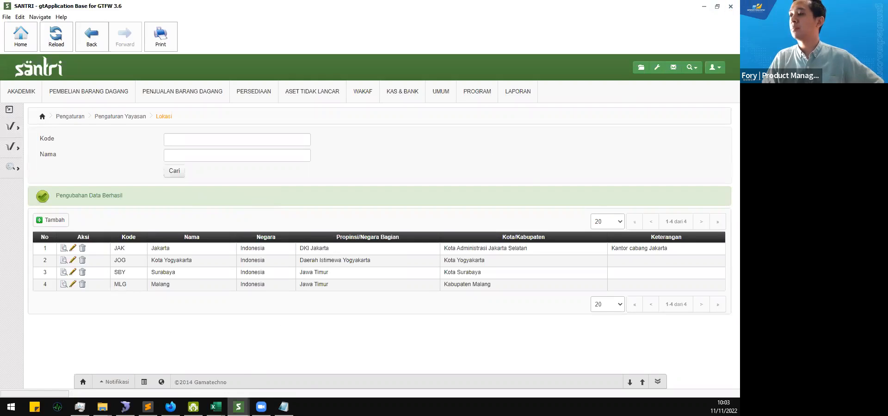
# Step: Close the separate Daftar Jurnal window and open the Pegawai employee list
pyautogui.moveTo(238, 407)
pyautogui.click(281, 366)
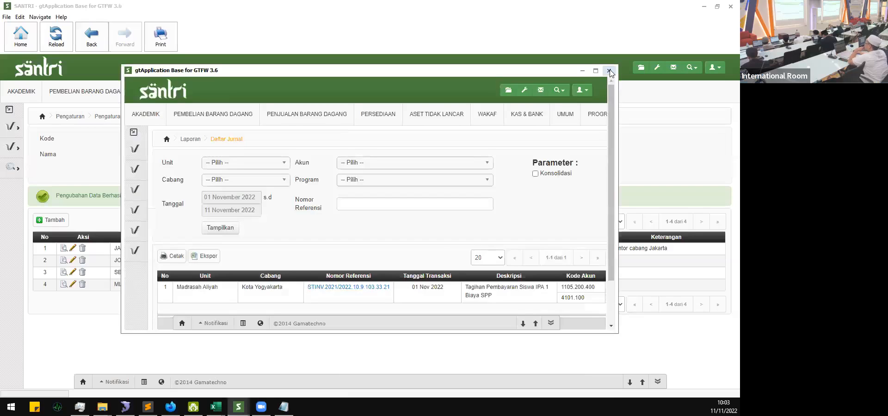
pyautogui.click(610, 71)
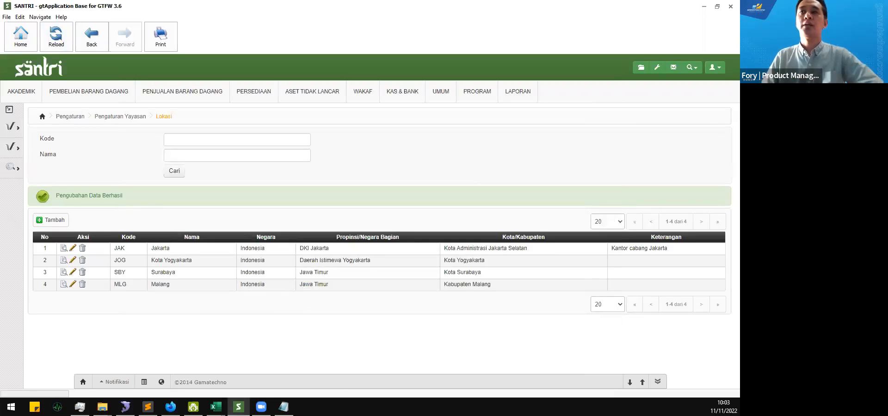
pyautogui.click(17, 128)
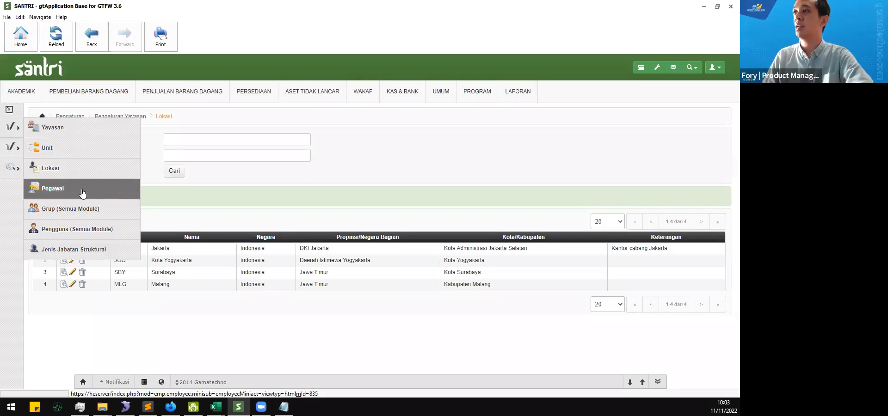
pyautogui.click(122, 192)
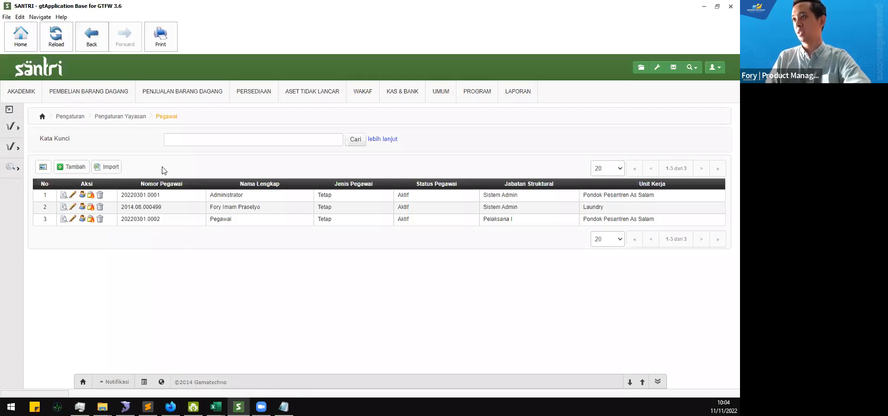
# Step: Highlight the three existing employees, view the Import form, then return to the Pegawai list
pyautogui.click(11, 129)
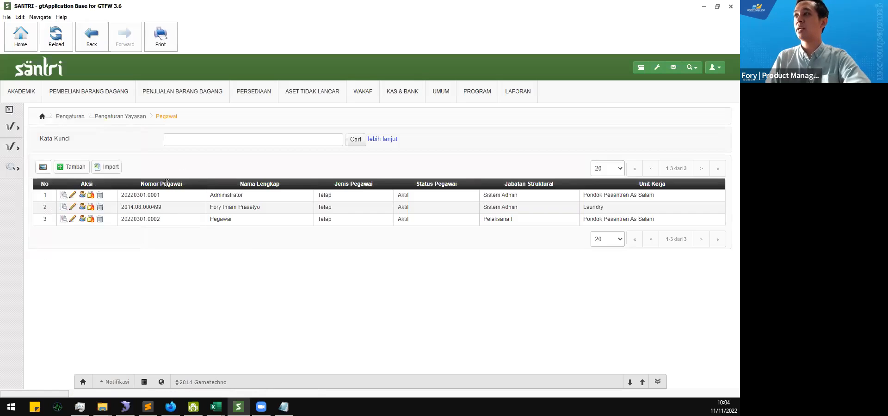
pyautogui.moveTo(123, 195); pyautogui.dragTo(649, 226)
pyautogui.click(194, 290)
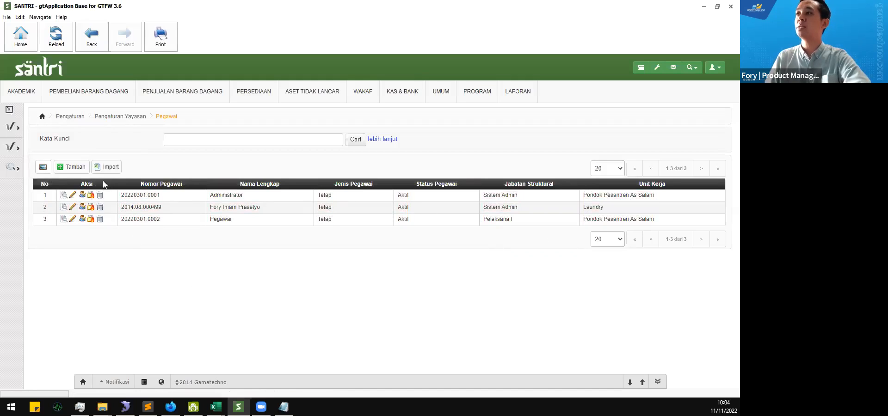
pyautogui.click(118, 169)
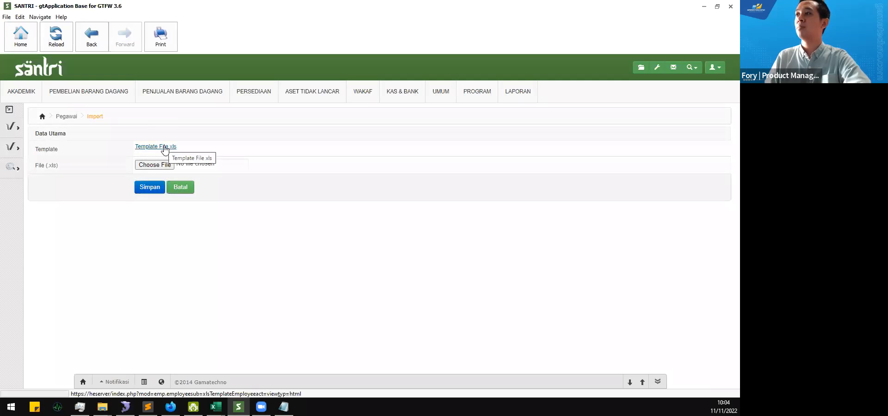
pyautogui.click(72, 118)
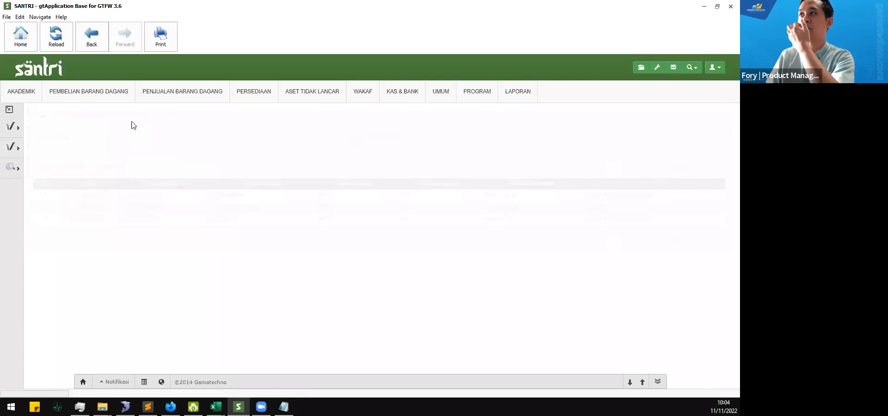
# Step: Save the employee template as template_employee_import_20221111.xls in the SANTRI v2.2 20221111 folder
pyautogui.click(110, 168)
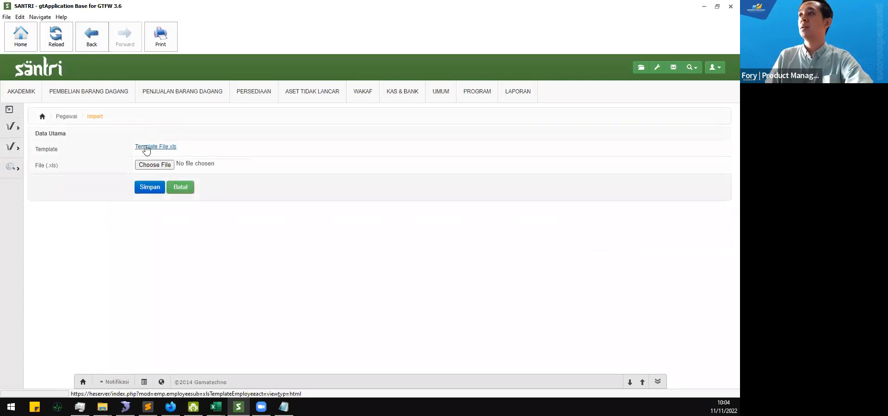
pyautogui.click(150, 147)
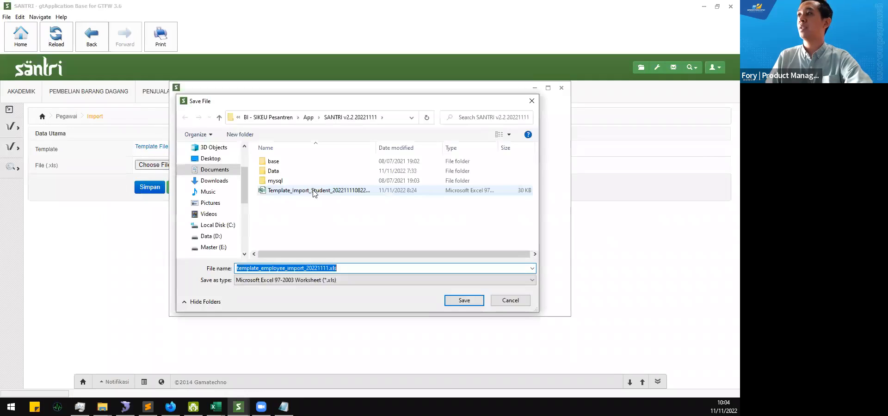
pyautogui.click(475, 301)
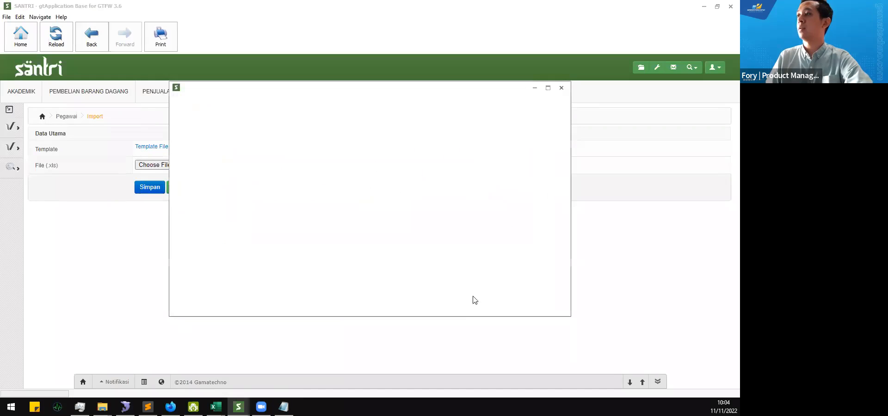
pyautogui.click(561, 88)
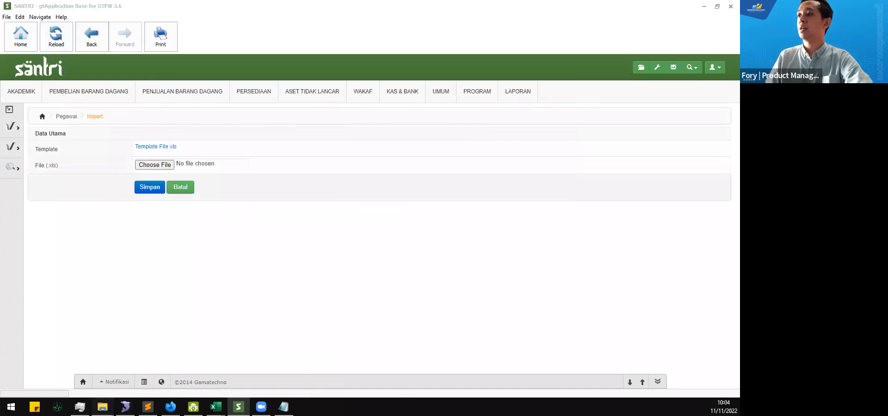
pyautogui.moveTo(102, 407)
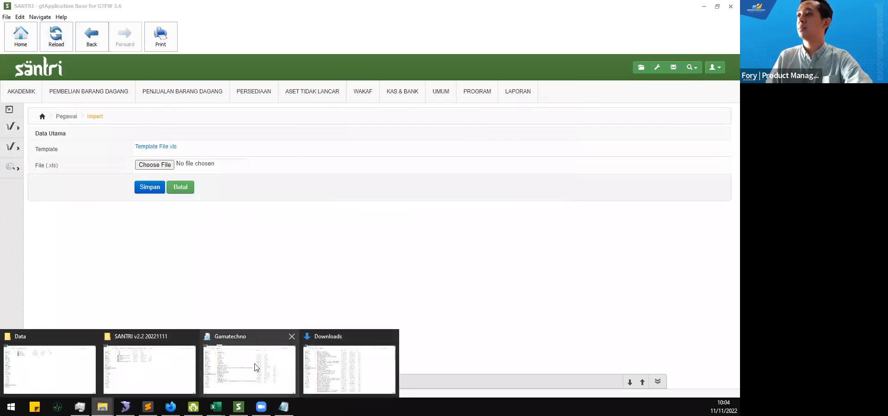
# Step: In the SANTRI v2.2 20221111 folder, widen the Name column and select the template file
pyautogui.click(153, 363)
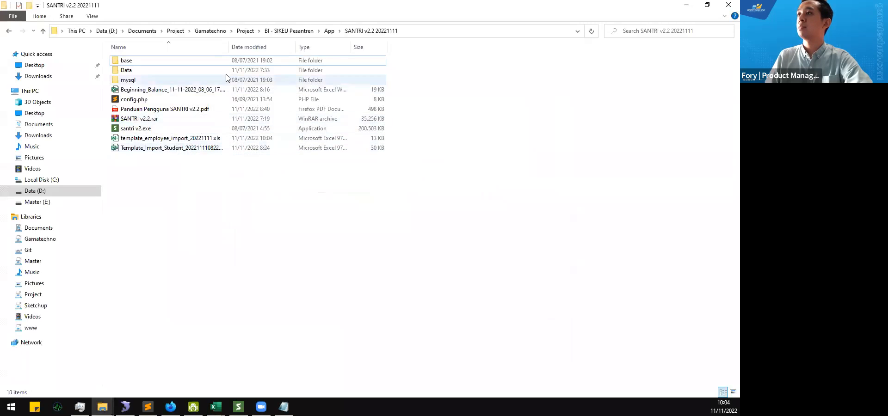
pyautogui.doubleClick(228, 46)
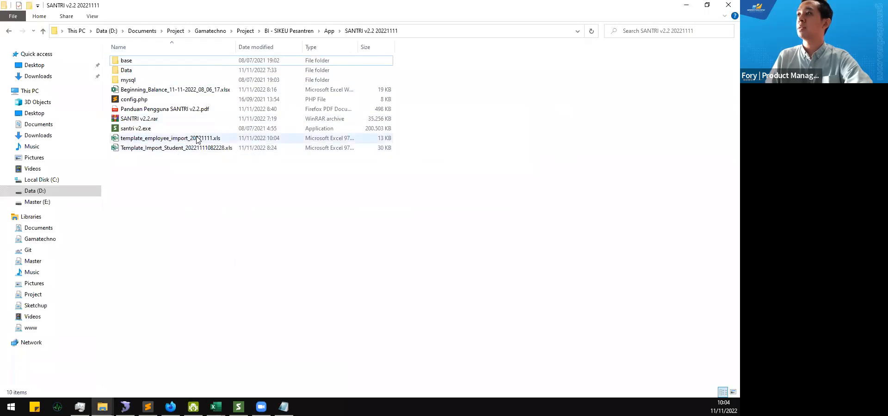
pyautogui.click(198, 139)
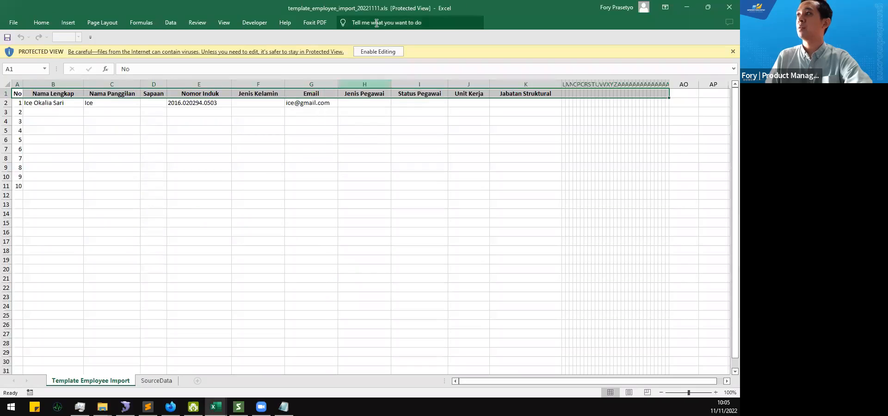
# Step: Enable editing and clear the extra numbers 3–10 from the template's No column
pyautogui.click(378, 51)
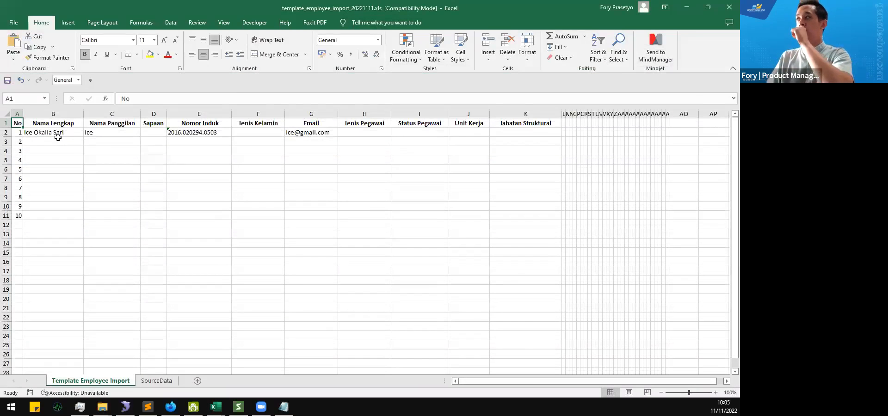
pyautogui.click(6, 142)
pyautogui.press('Down')
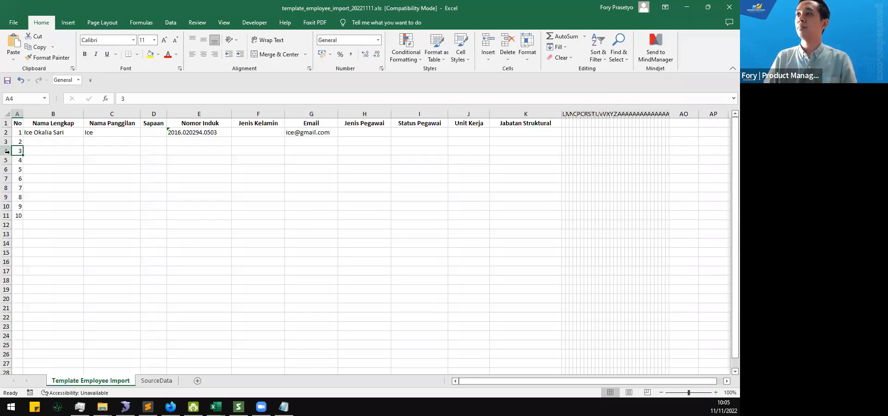
pyautogui.moveTo(4, 150); pyautogui.dragTo(6, 216)
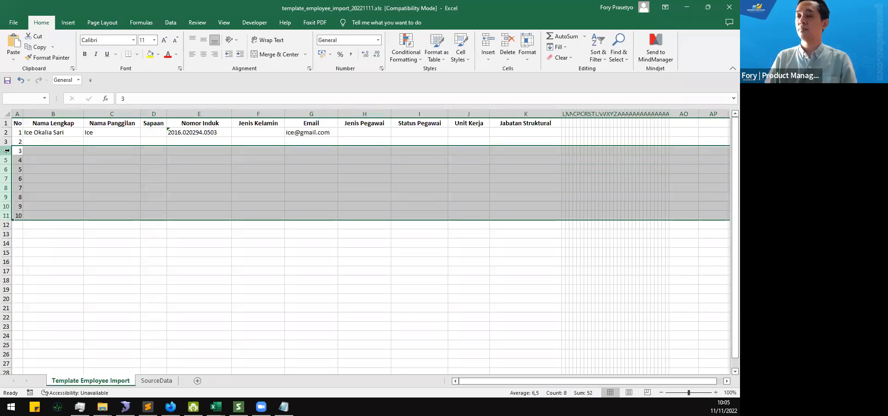
pyautogui.press('Delete')
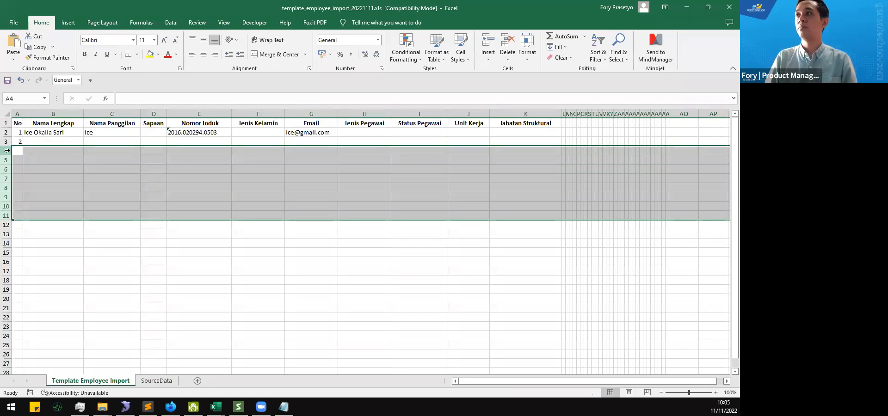
pyautogui.click(6, 151)
pyautogui.hotkey('ctrl', 'shift', 'Down')
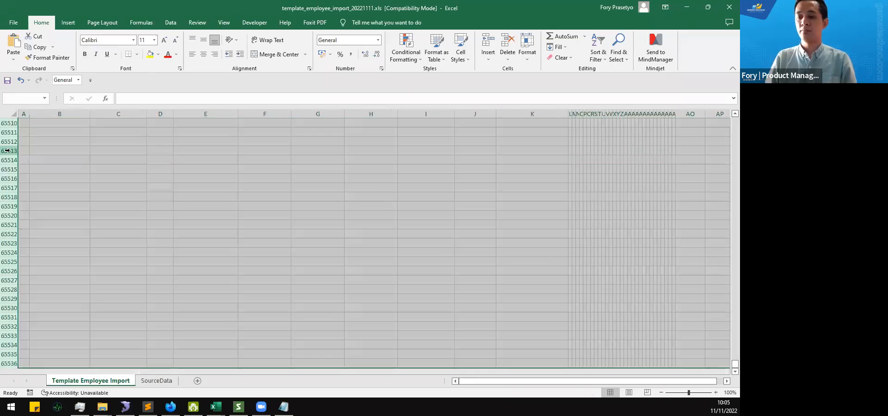
pyautogui.press('Delete')
pyautogui.click(50, 141)
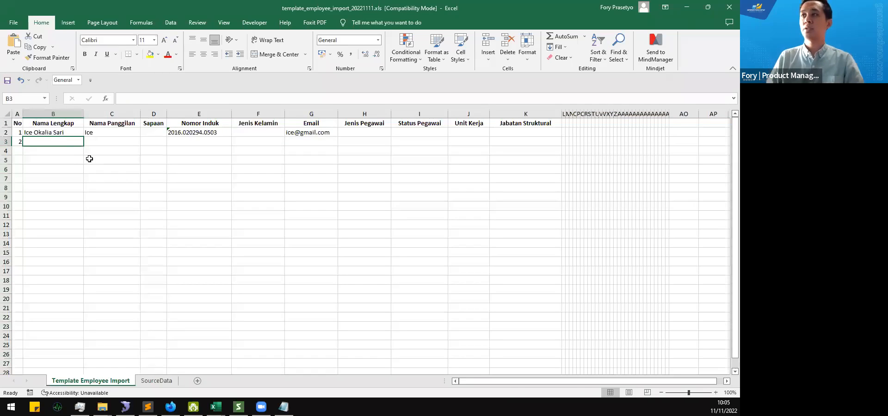
# Step: Enter the second employee's full name and nickname in B3 and C3
pyautogui.write('ar')
pyautogui.press('BackSpace')
pyautogui.press('BackSpace')
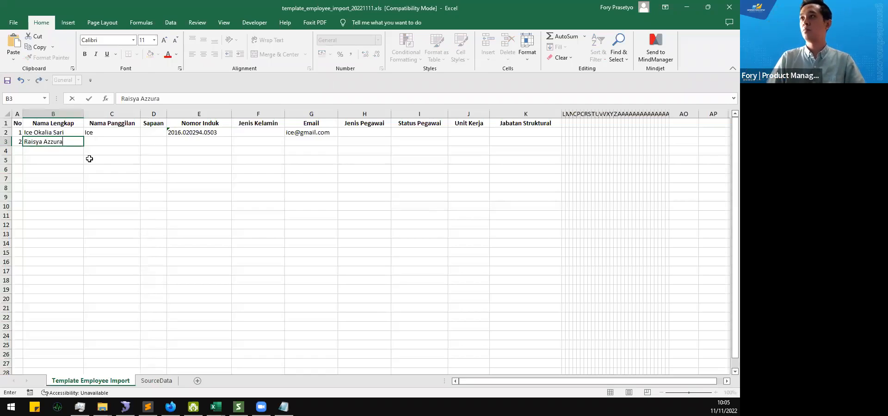
pyautogui.press('Tab')
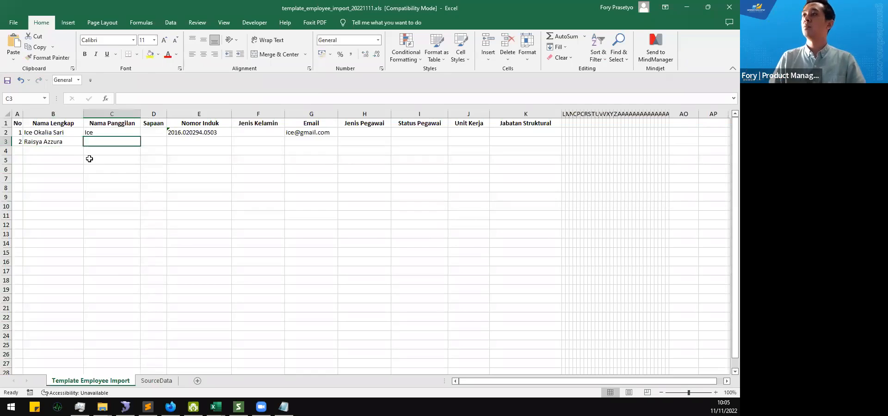
pyautogui.write('Raisya')
pyautogui.press('Tab')
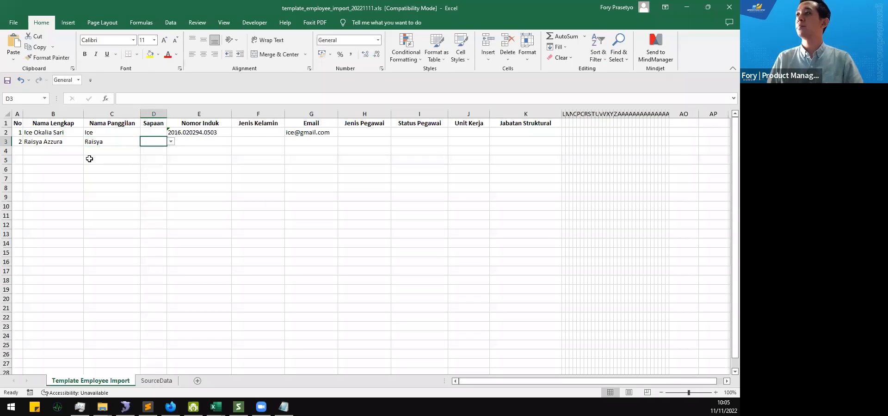
# Step: Set the Sapaan to Ibu for both employee rows, D2 and D3
pyautogui.click(166, 135)
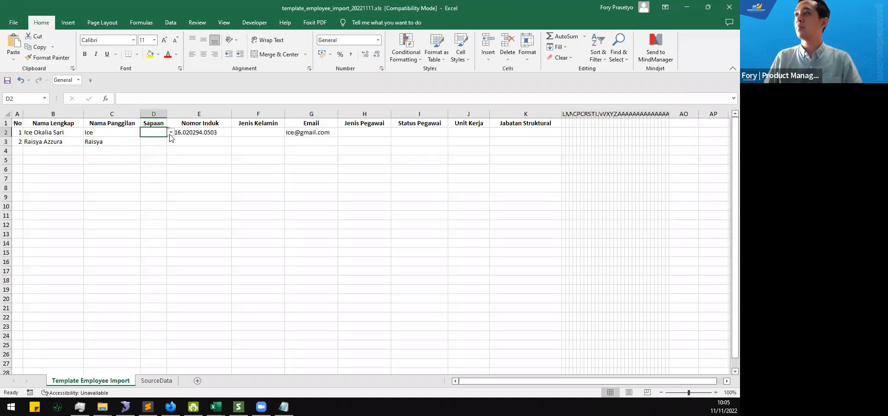
pyautogui.click(171, 132)
pyautogui.click(165, 147)
pyautogui.click(158, 142)
pyautogui.click(171, 141)
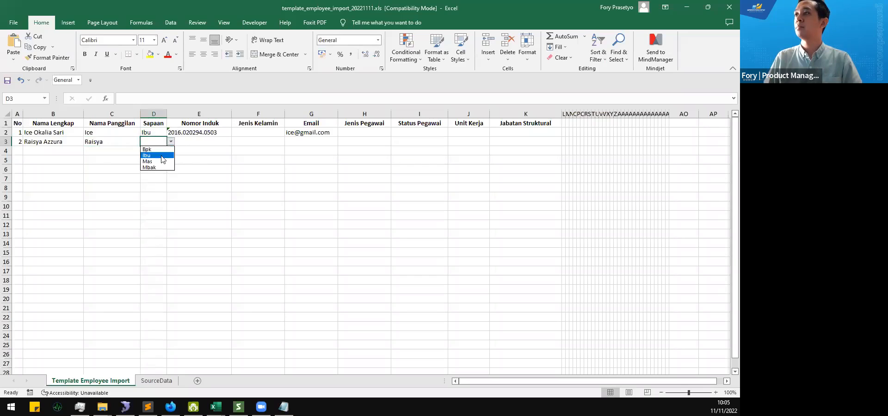
pyautogui.click(160, 156)
# Step: Fill E3's Nomor Induk by copying E2's number and removing its last digit
pyautogui.click(183, 144)
pyautogui.click(217, 132)
pyautogui.hotkey('ctrl', 'c')
pyautogui.click(217, 142)
pyautogui.hotkey('ctrl', 'v')
pyautogui.press('F2')
pyautogui.press('BackSpace')
pyautogui.press('Tab')
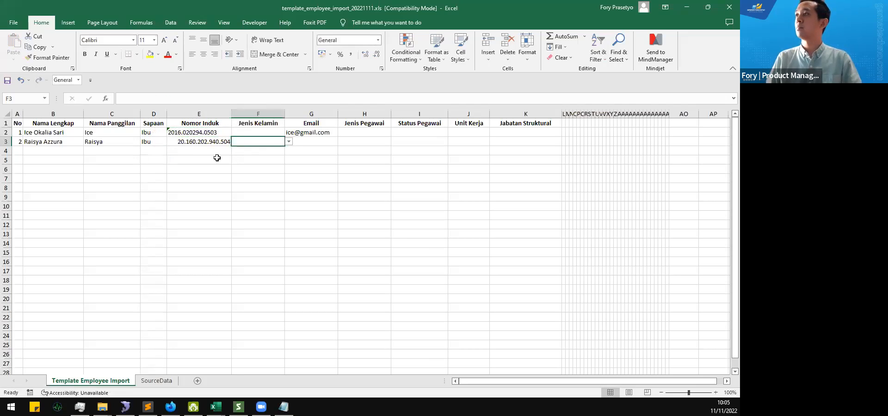
# Step: Set Jenis Kelamin to Perempuan for both employees in F2 and F3
pyautogui.click(253, 133)
pyautogui.click(289, 132)
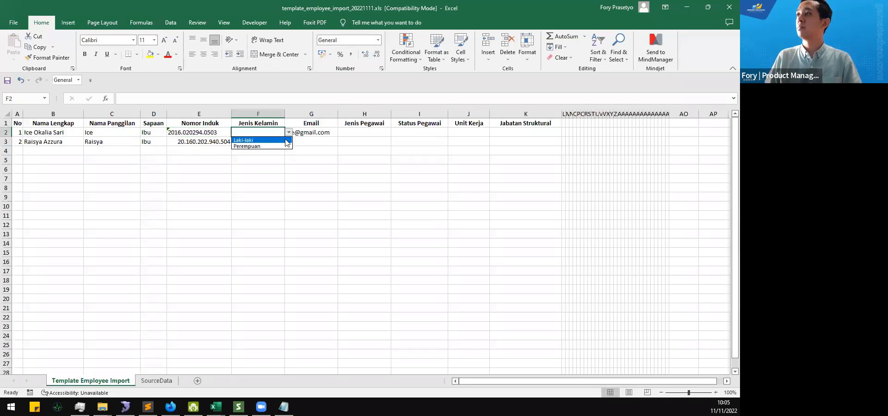
pyautogui.click(278, 146)
pyautogui.click(272, 140)
pyautogui.click(289, 142)
pyautogui.click(281, 156)
# Step: Enter the second employee's e-mail address in the Email cell G3
pyautogui.click(307, 134)
pyautogui.click(313, 140)
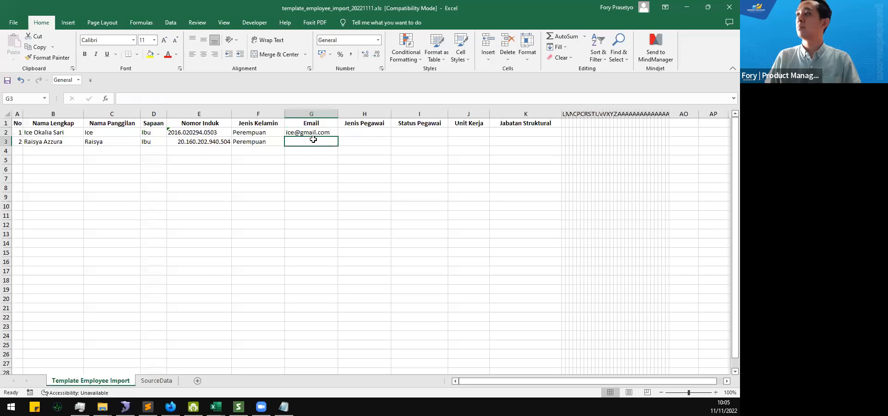
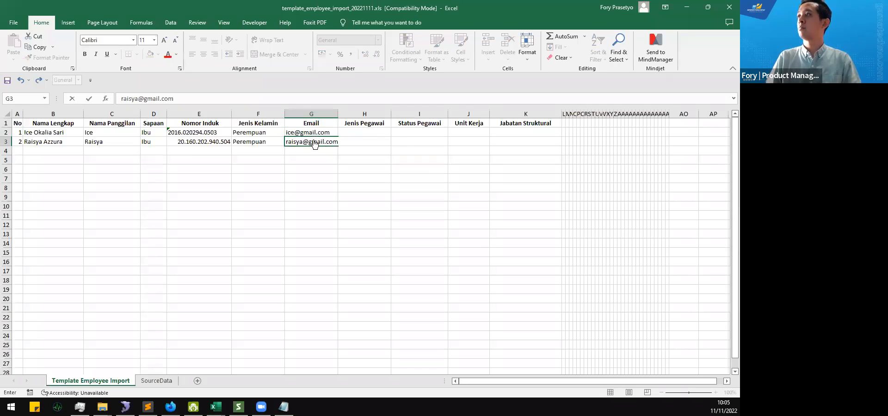
pyautogui.press('Tab')
# Step: Set Jenis Pegawai to Tetap and Status Pegawai to Aktif for rows 2 and 3
pyautogui.doubleClick(338, 113)
pyautogui.click(391, 131)
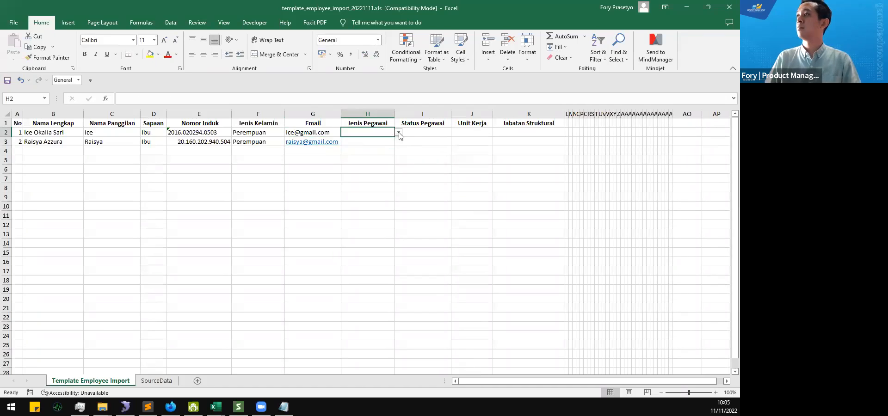
pyautogui.click(398, 133)
pyautogui.click(382, 139)
pyautogui.press('Return')
pyautogui.click(399, 142)
pyautogui.click(385, 150)
pyautogui.click(417, 130)
pyautogui.click(454, 133)
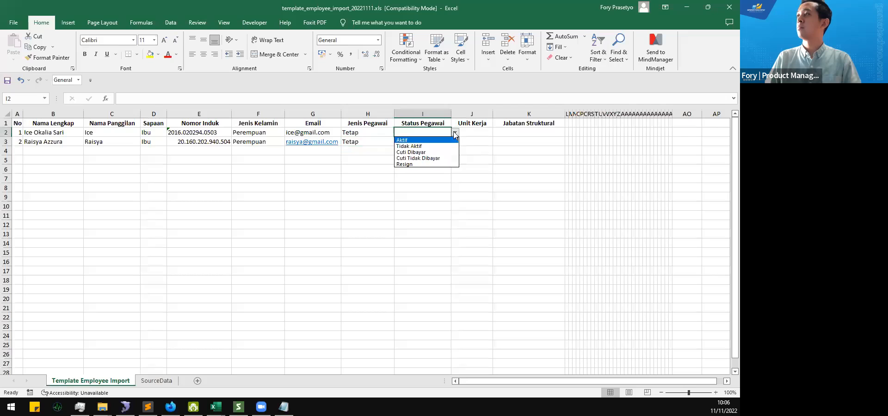
pyautogui.click(447, 141)
pyautogui.press('Return')
pyautogui.click(455, 142)
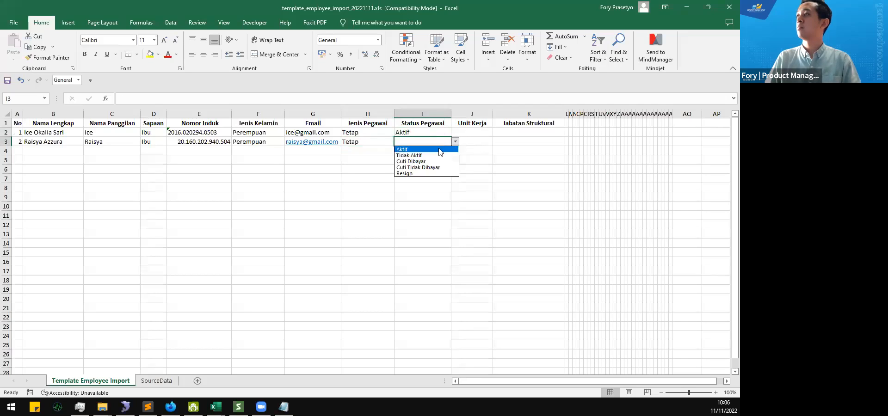
pyautogui.click(416, 149)
# Step: Set row 2's Unit Kerja to Unit Dagang and row 3's to Madrasah Aliyah
pyautogui.click(476, 133)
pyautogui.click(497, 133)
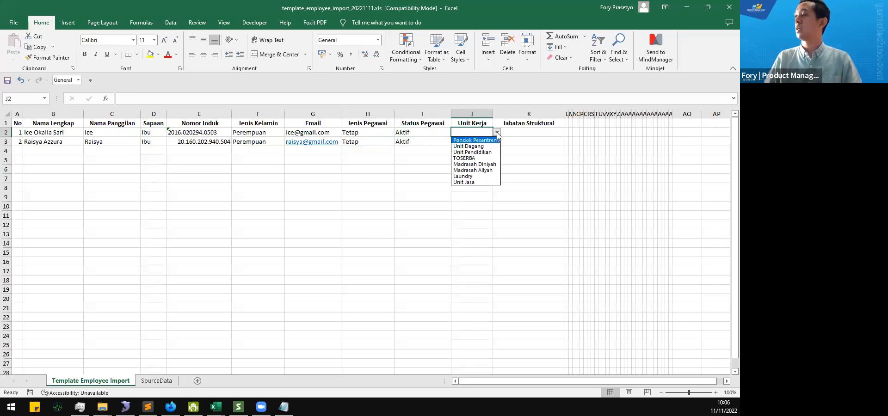
pyautogui.click(494, 113)
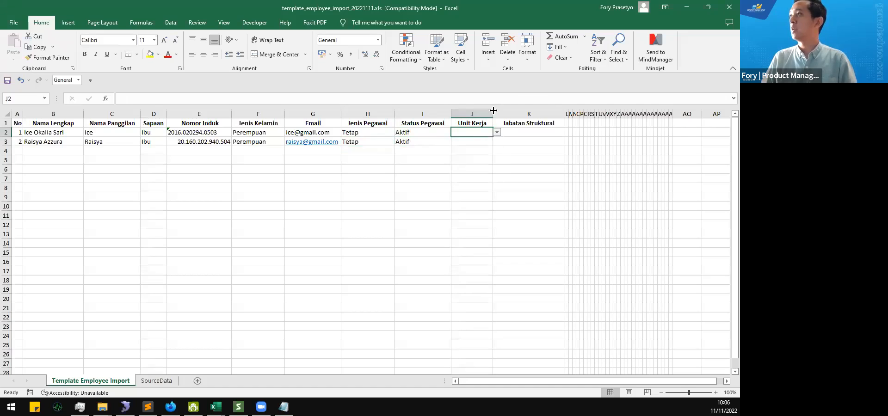
pyautogui.click(497, 133)
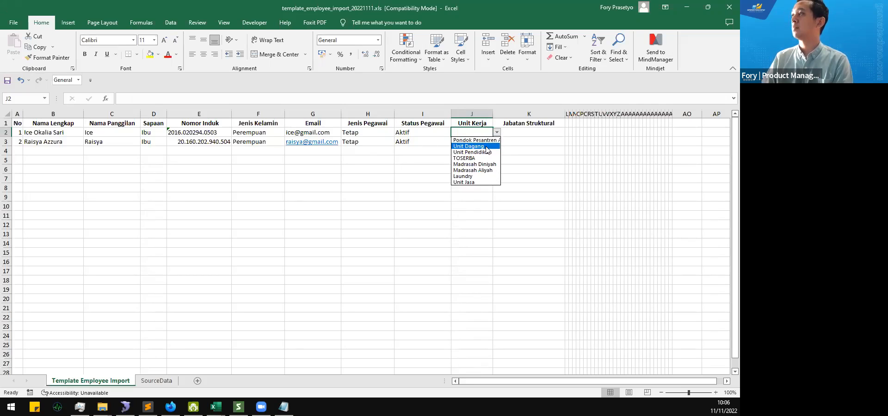
pyautogui.click(486, 146)
pyautogui.click(482, 141)
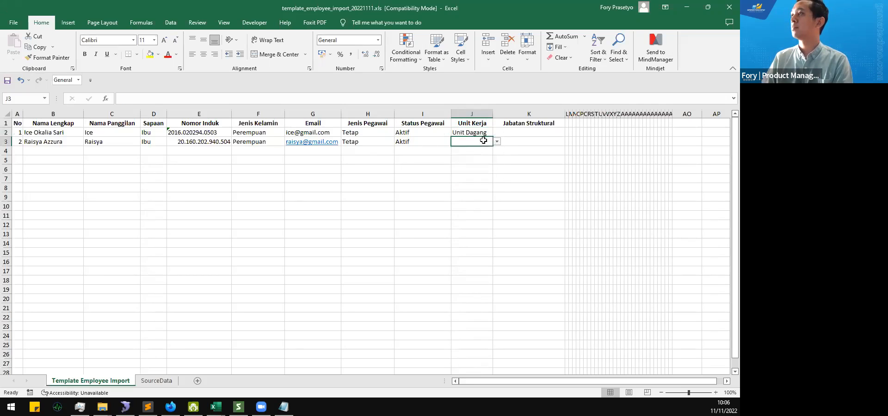
pyautogui.click(497, 142)
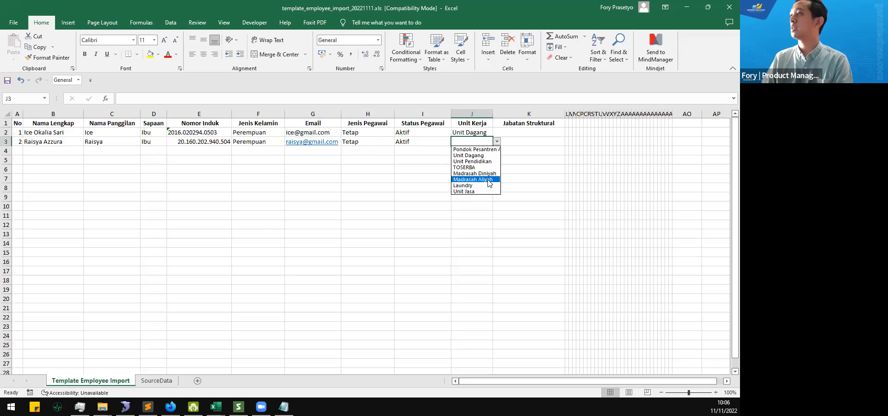
pyautogui.click(488, 179)
# Step: Give both rows the Pelaksana I Jabatan Struktural and widen column J to show unit names
pyautogui.click(540, 133)
pyautogui.click(569, 132)
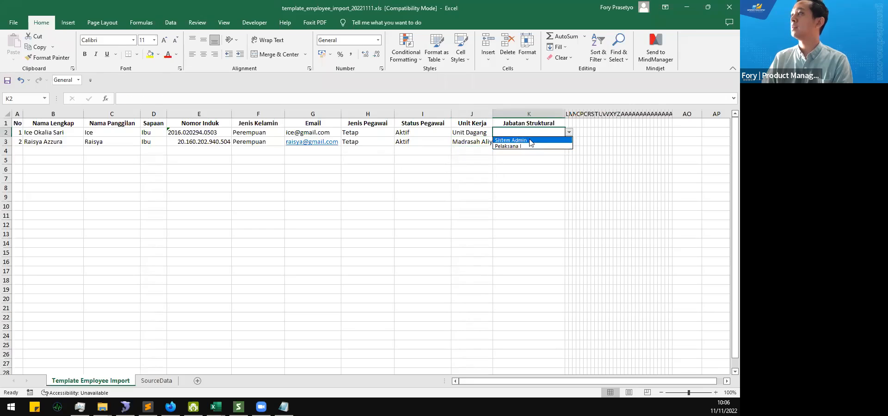
pyautogui.click(535, 146)
pyautogui.click(538, 144)
pyautogui.click(570, 143)
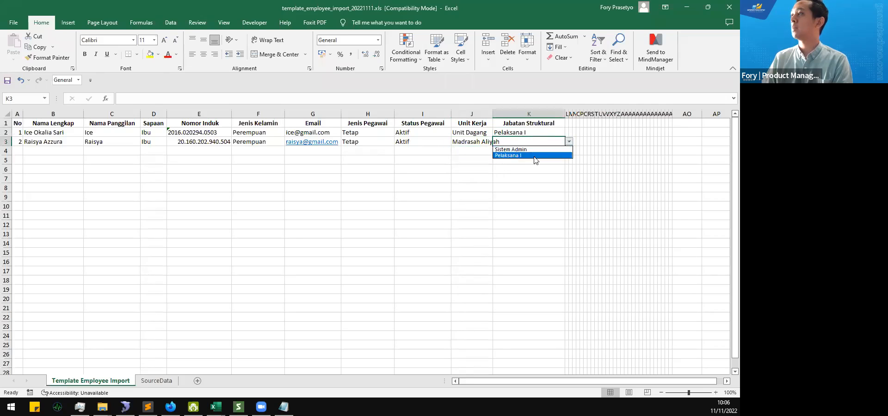
pyautogui.click(536, 155)
pyautogui.click(494, 169)
pyautogui.moveTo(493, 114); pyautogui.dragTo(513, 114)
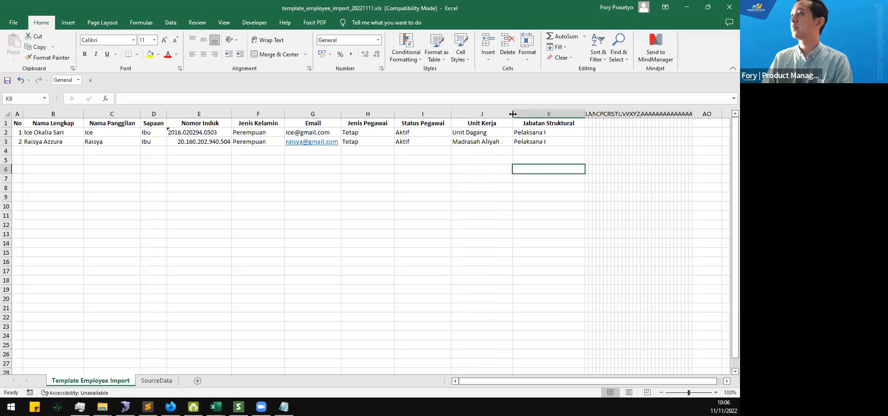
# Step: Save the template workbook in its older file format and switch back to SANTRI
pyautogui.click(481, 161)
pyautogui.hotkey('ctrl', 's')
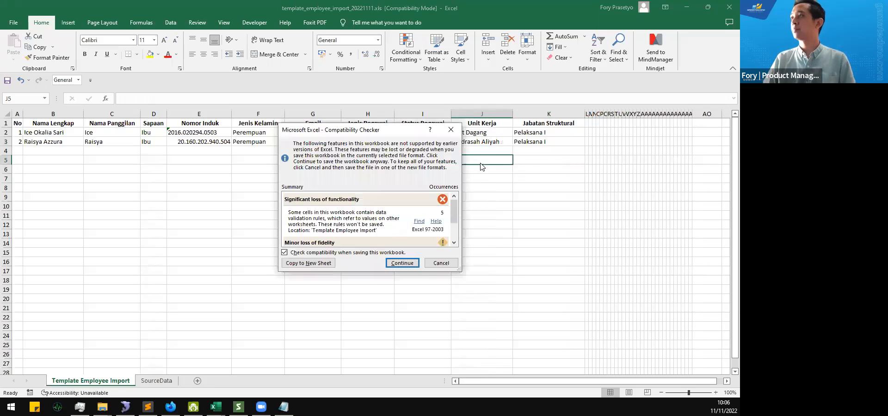
pyautogui.click(395, 264)
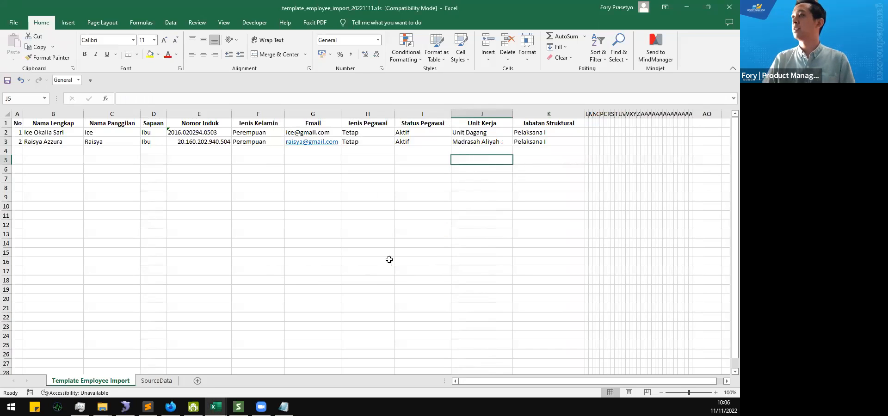
pyautogui.click(305, 161)
pyautogui.hotkey('ctrl', 's')
pyautogui.click(396, 264)
pyautogui.click(313, 243)
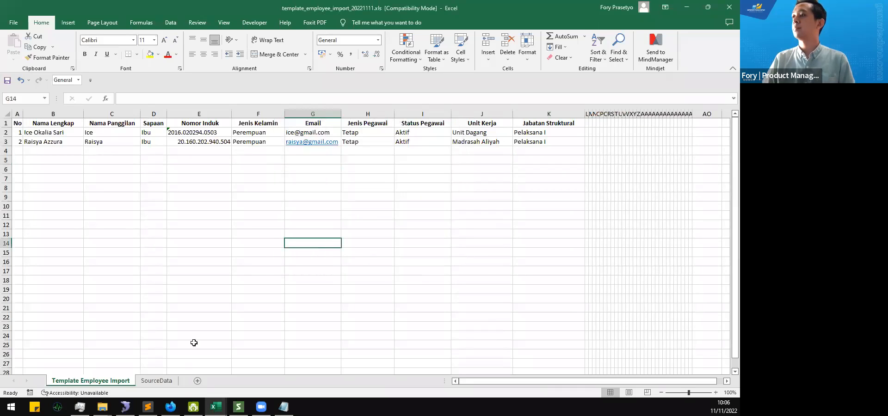
pyautogui.click(238, 408)
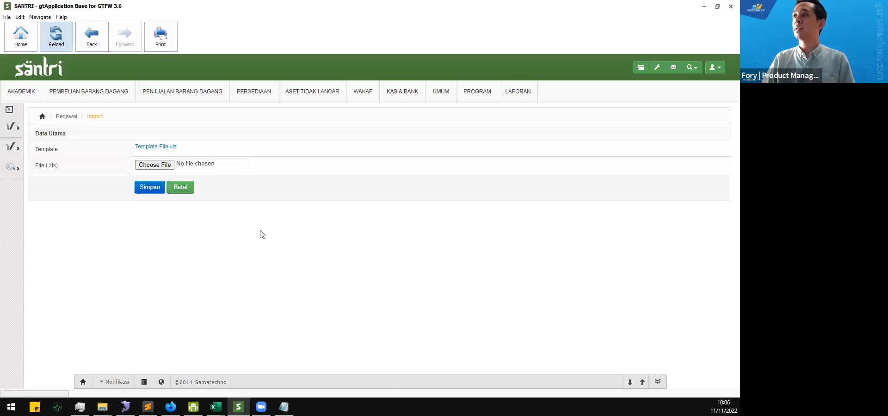
# Step: Attach template_employee_import_20221111.xls on the Pegawai import page and submit the import
pyautogui.click(170, 407)
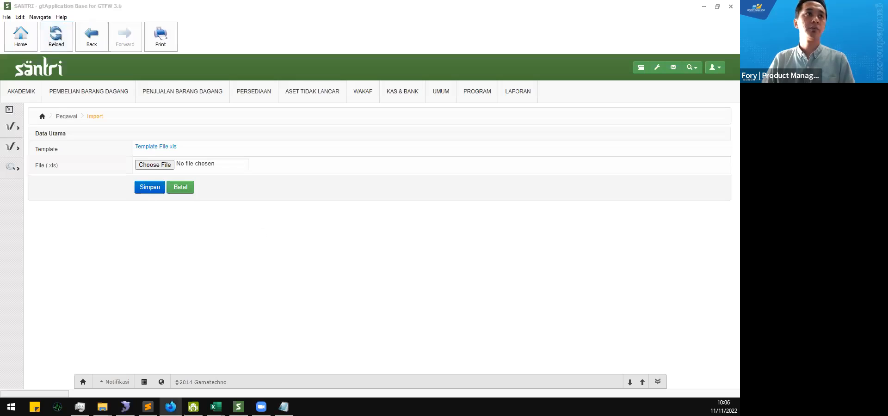
pyautogui.click(156, 166)
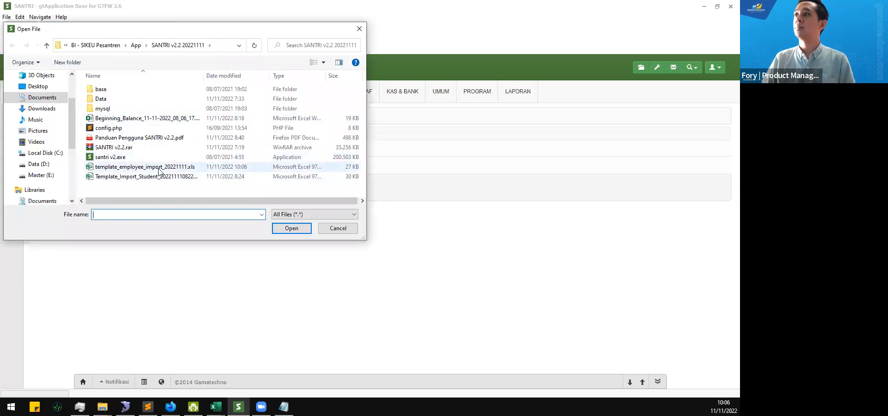
pyautogui.click(158, 167)
pyautogui.click(291, 228)
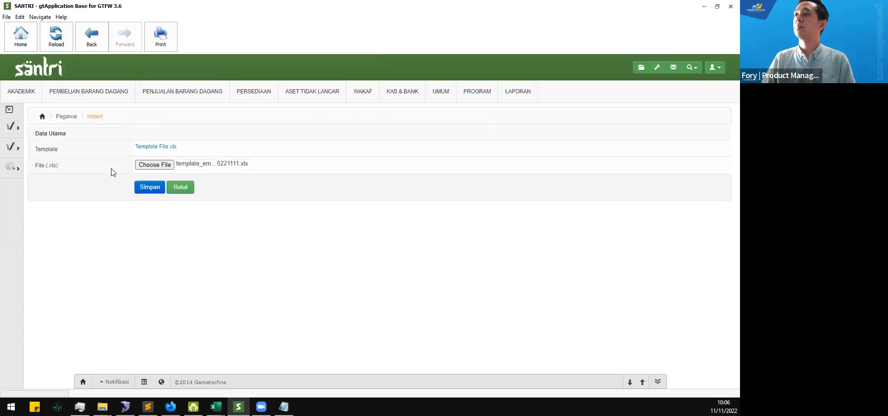
pyautogui.click(172, 165)
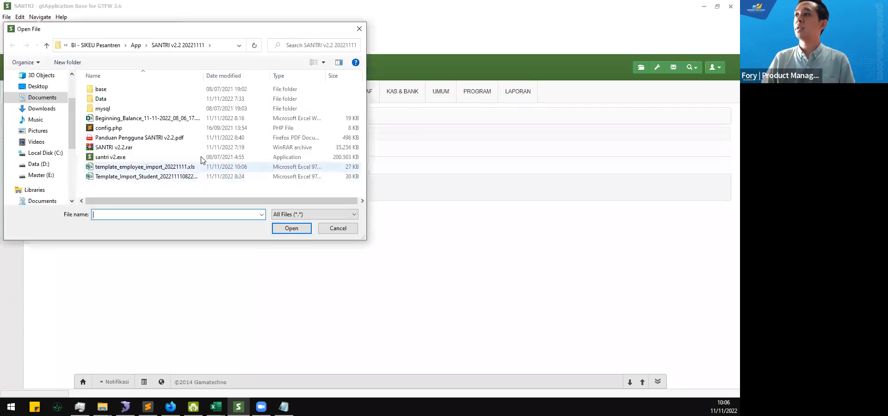
pyautogui.click(177, 167)
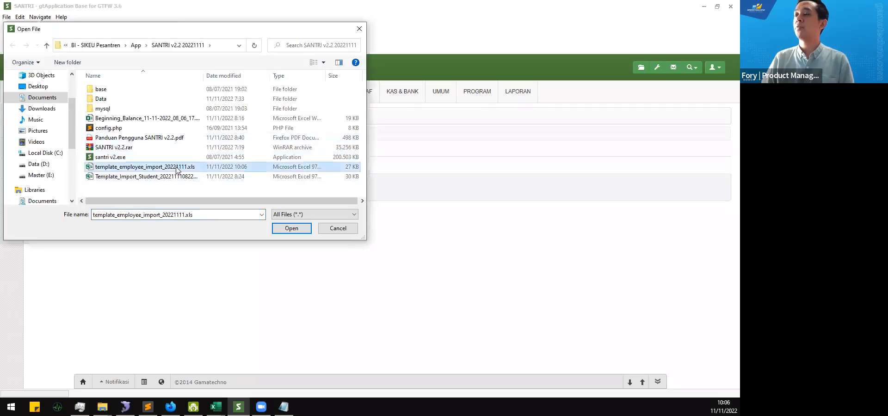
pyautogui.click(285, 228)
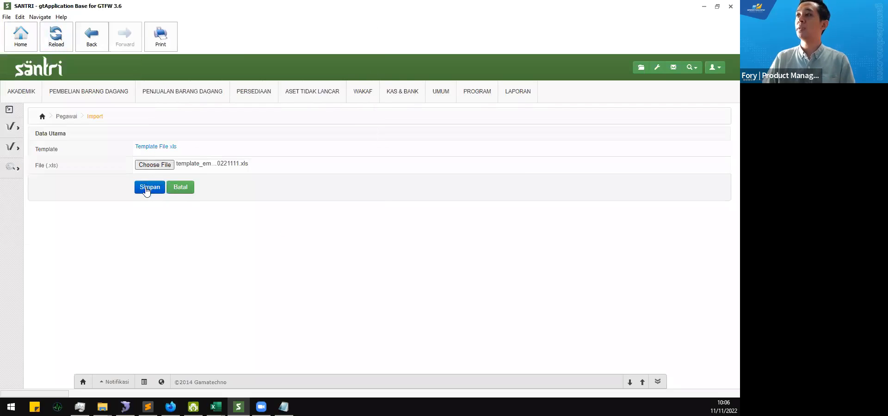
pyautogui.click(146, 190)
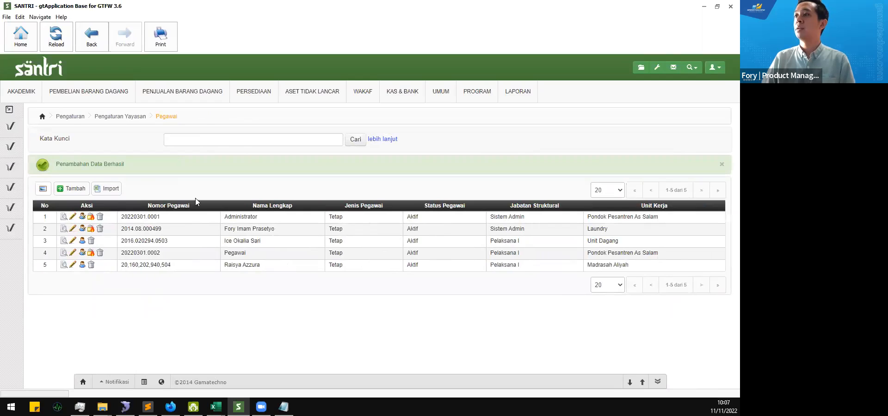
# Step: Highlight the 'Penambahan Data Berhasil' message and the imported employees in rows 3 and 5
pyautogui.moveTo(60, 163); pyautogui.dragTo(159, 169)
pyautogui.click(175, 232)
pyautogui.moveTo(122, 241); pyautogui.dragTo(261, 243)
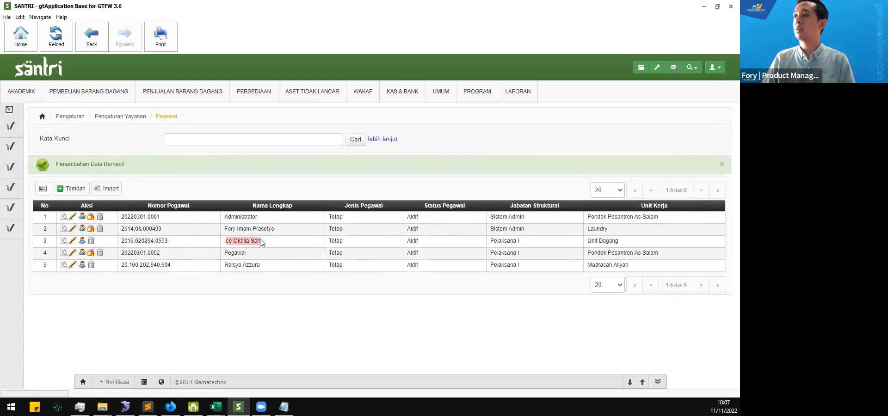
pyautogui.click(262, 243)
pyautogui.moveTo(226, 266); pyautogui.dragTo(325, 274)
pyautogui.click(325, 274)
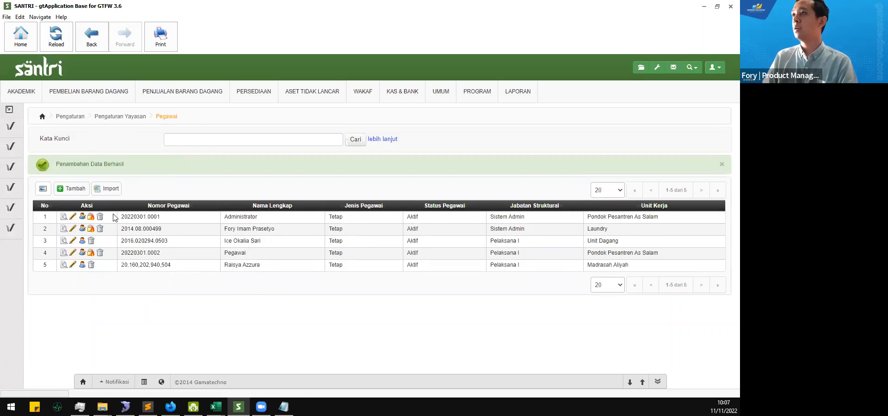
pyautogui.click(76, 192)
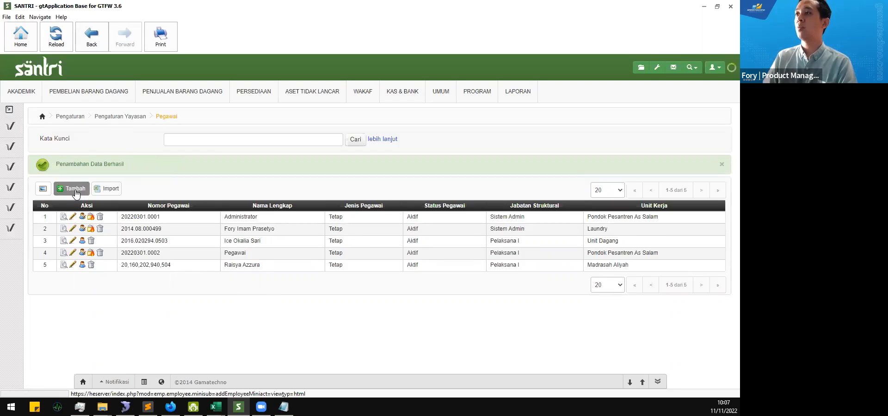
# Step: Start a new employee and enter the full name, salutation Mas, employee number and e-mail address
pyautogui.click(76, 190)
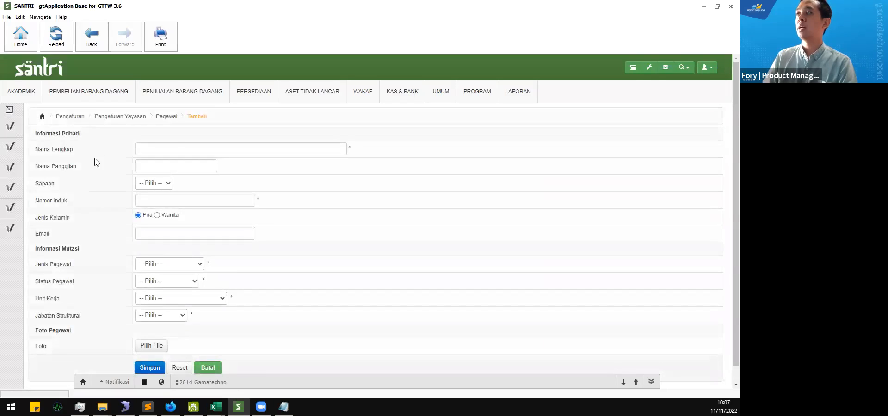
pyautogui.click(164, 148)
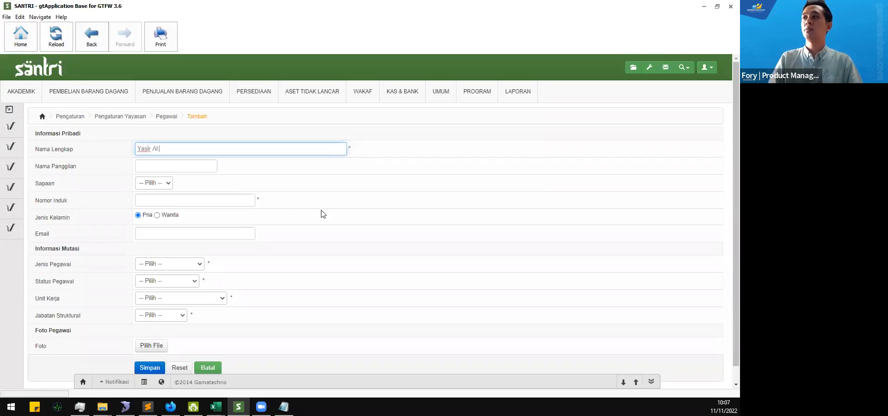
pyautogui.press('Tab')
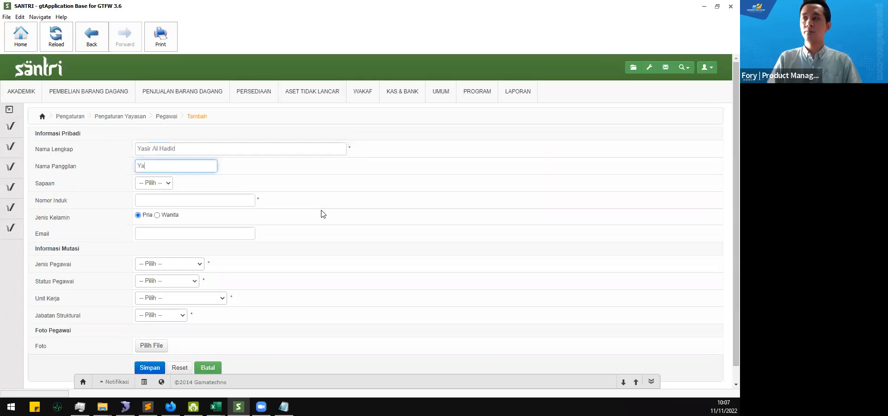
pyautogui.click(139, 184)
pyautogui.click(167, 212)
pyautogui.click(170, 206)
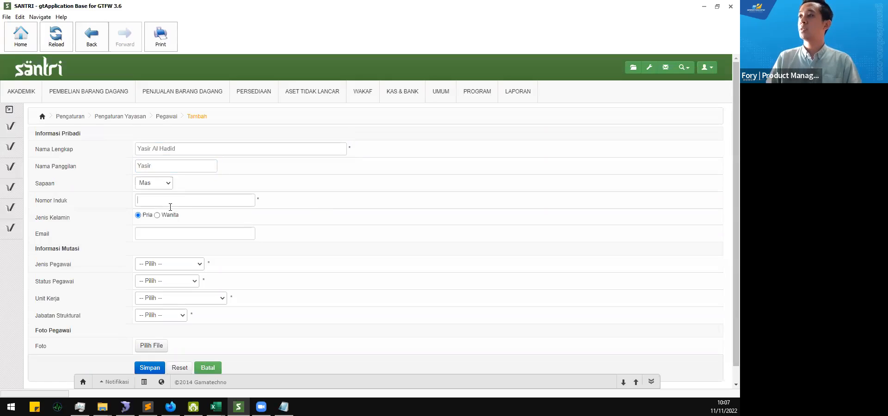
pyautogui.write('2022.11.0001')
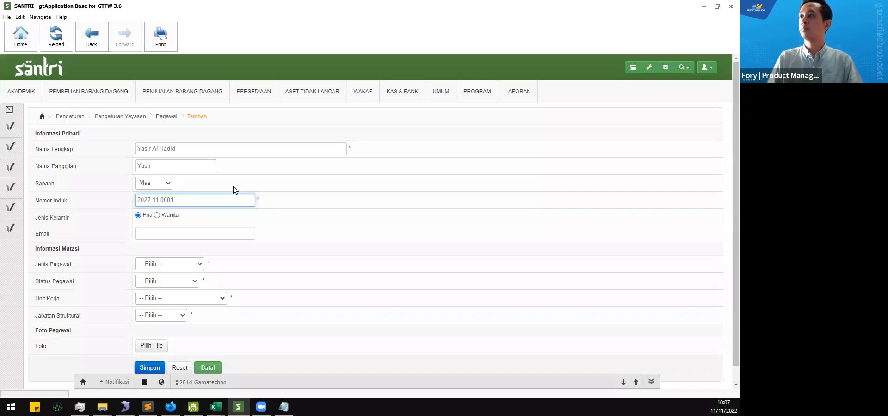
pyautogui.click(197, 233)
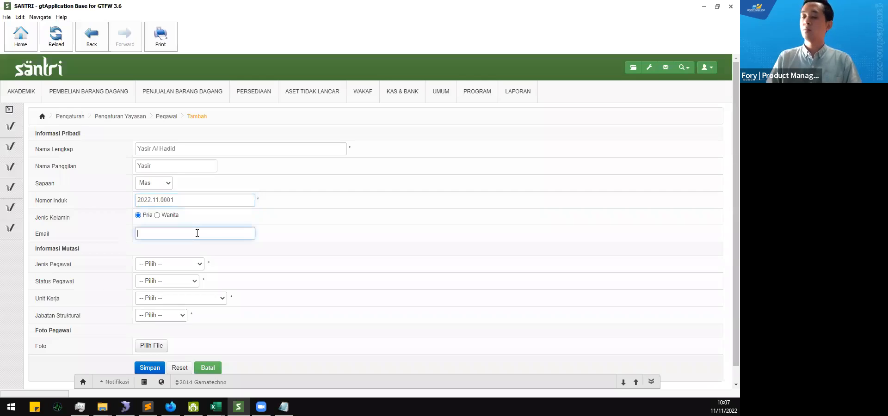
pyautogui.press('Tab')
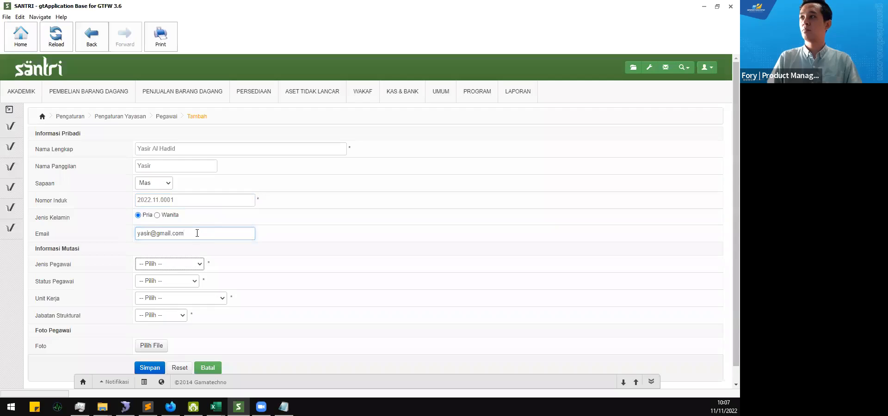
# Step: Set the employee type to Tetap, status to Aktif and work unit to Madrasah Diniyah
pyautogui.click(182, 267)
pyautogui.click(182, 283)
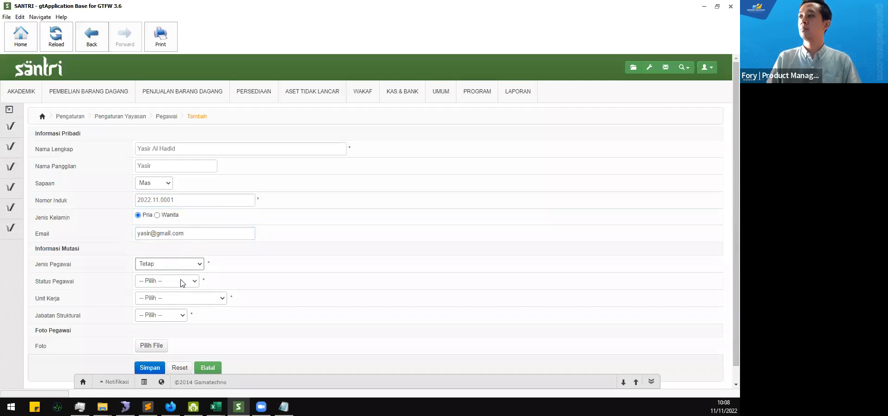
pyautogui.click(181, 283)
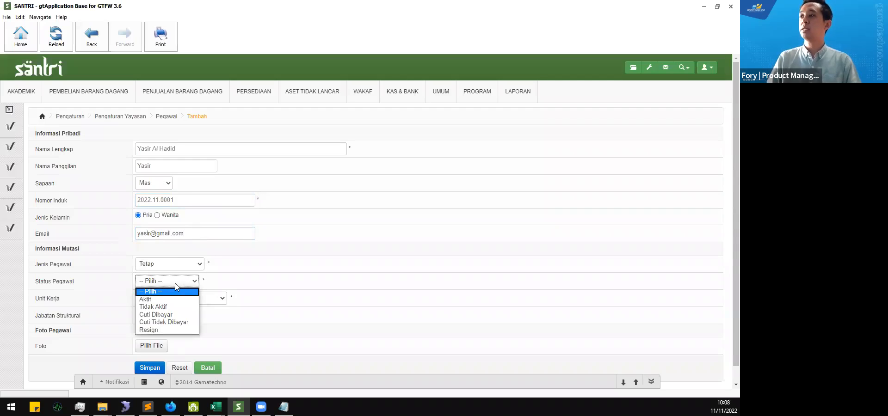
pyautogui.click(171, 301)
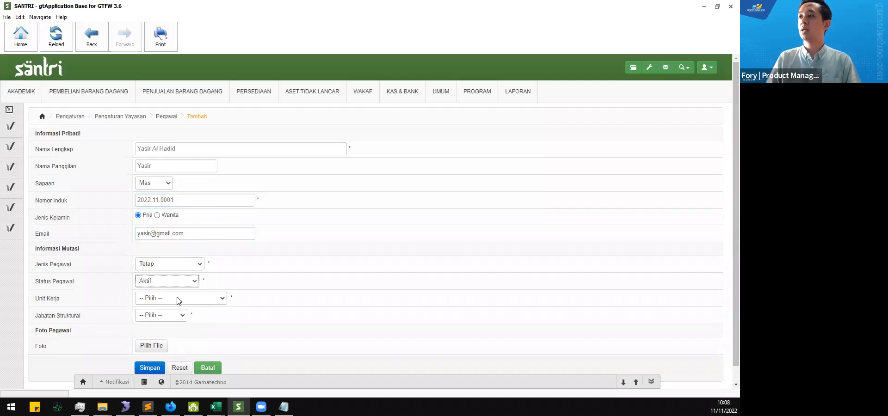
pyautogui.click(179, 300)
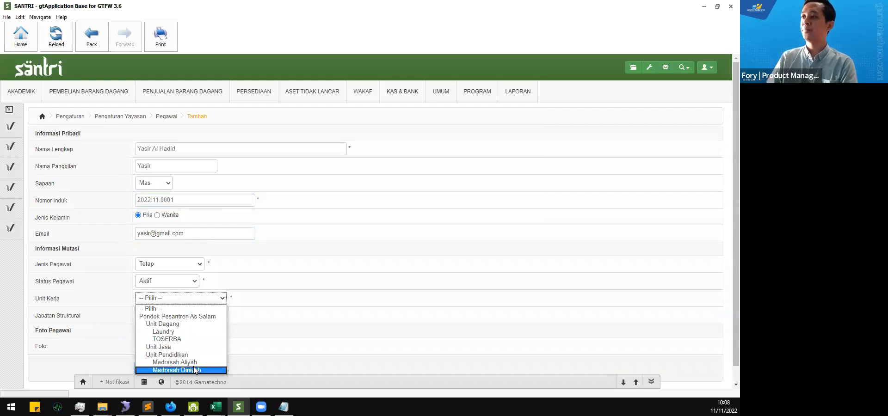
pyautogui.click(195, 370)
# Step: Give the employee the Pelaksana I structural position and save the record
pyautogui.click(174, 319)
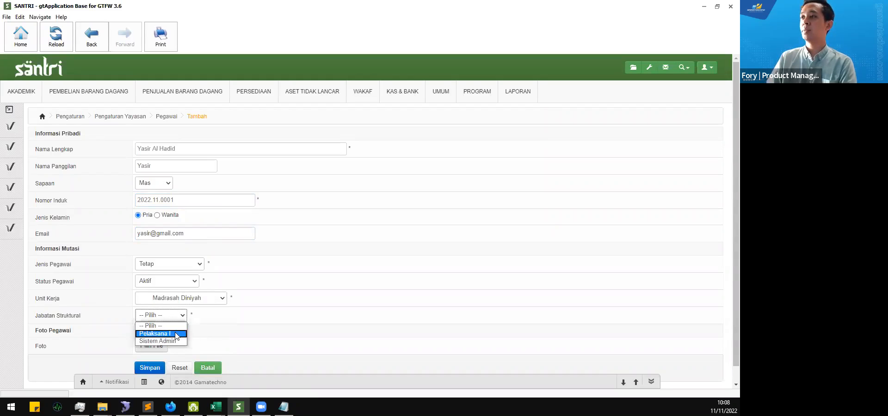
pyautogui.click(176, 334)
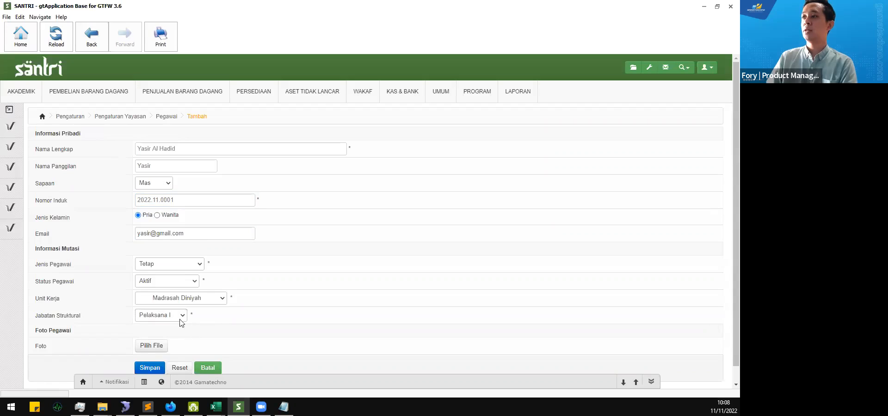
pyautogui.scroll(-1, 175, 323)
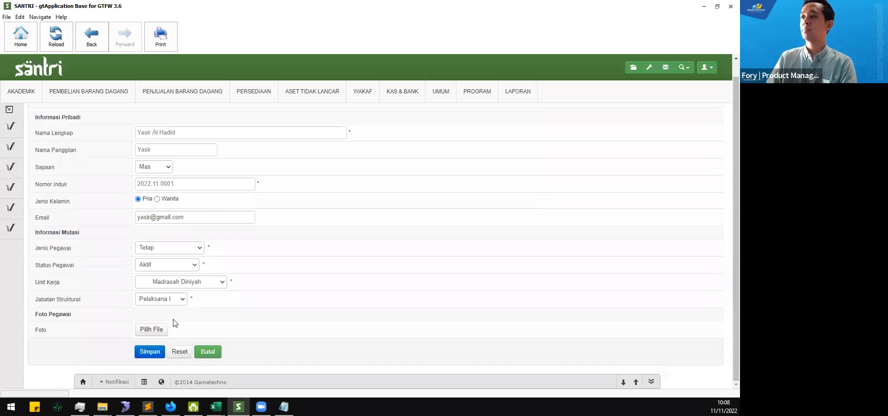
pyautogui.scroll(1, 99, 337)
pyautogui.scroll(-1, 107, 341)
pyautogui.scroll(1, 121, 323)
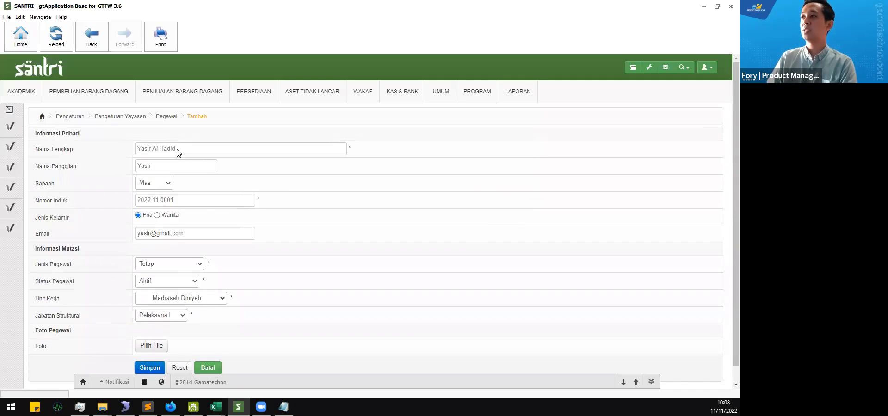
pyautogui.scroll(-1, 121, 268)
pyautogui.click(155, 353)
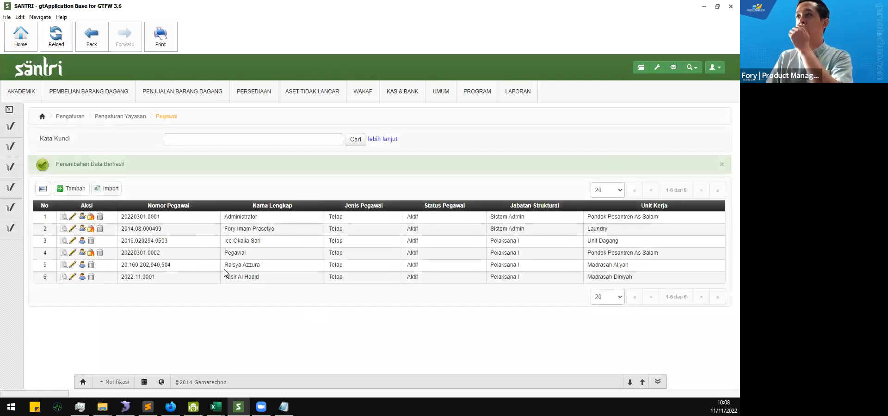
pyautogui.click(657, 69)
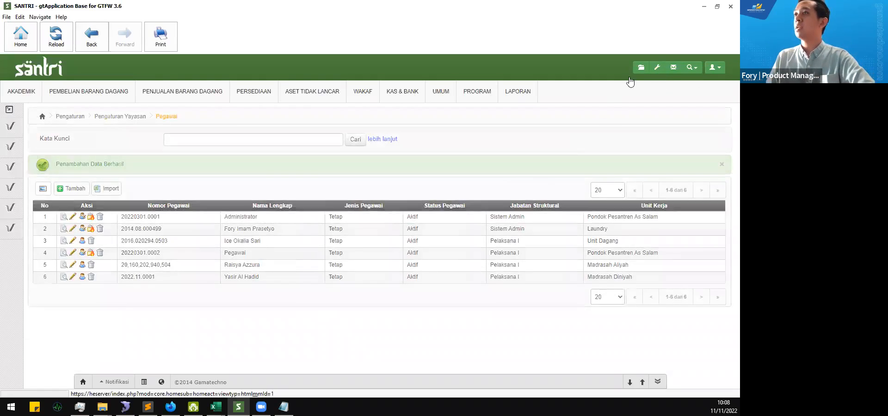
pyautogui.moveTo(14, 129)
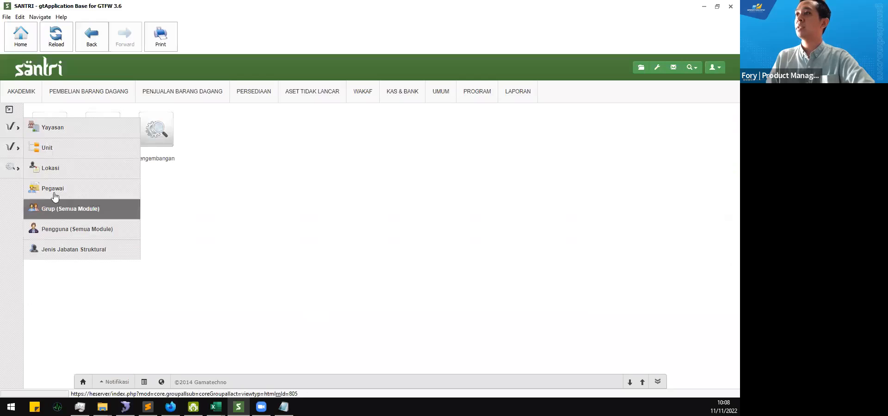
pyautogui.click(77, 191)
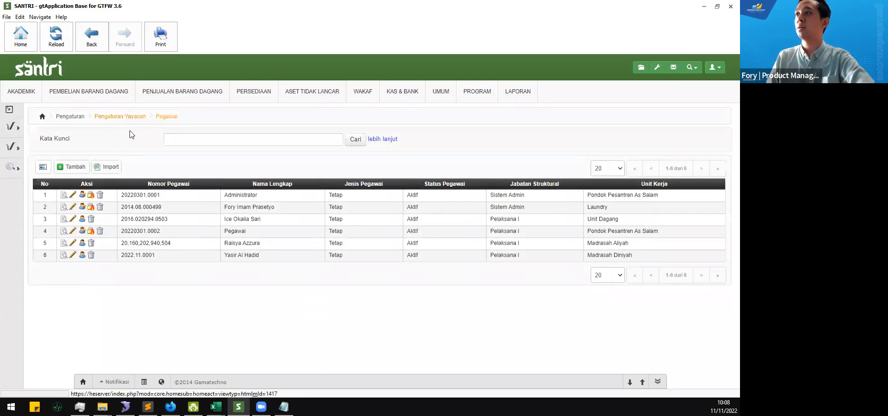
pyautogui.moveTo(12, 127)
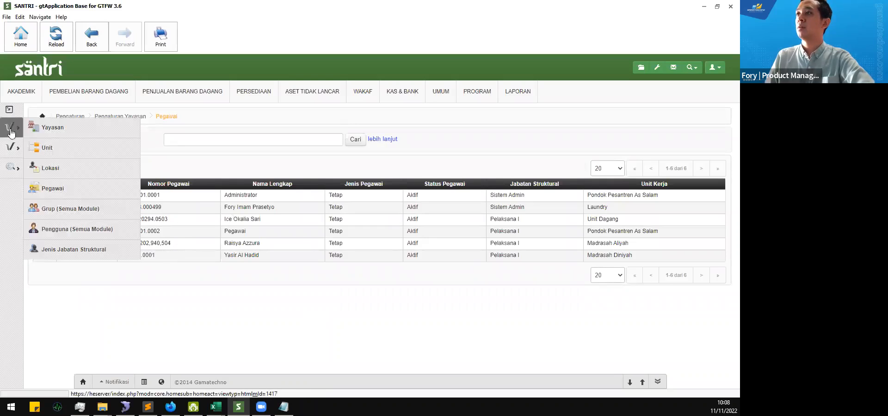
# Step: Reach the Jenis Jabatan Struktural list through the settings area's Pengaturan Yayasan items
pyautogui.click(95, 252)
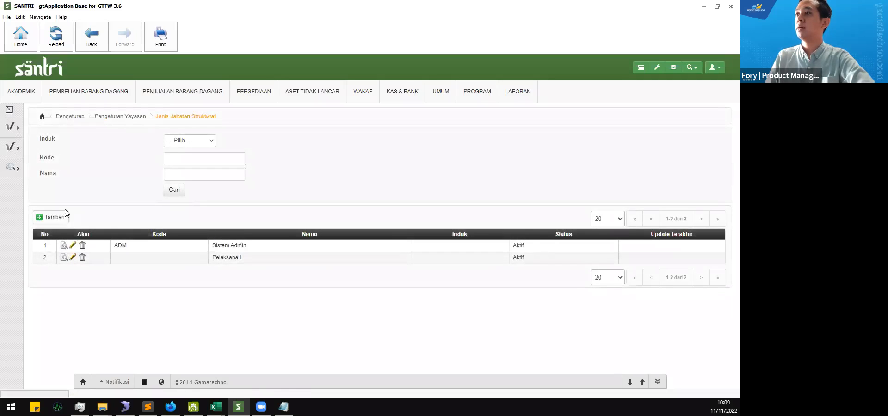
pyautogui.click(54, 221)
pyautogui.click(657, 67)
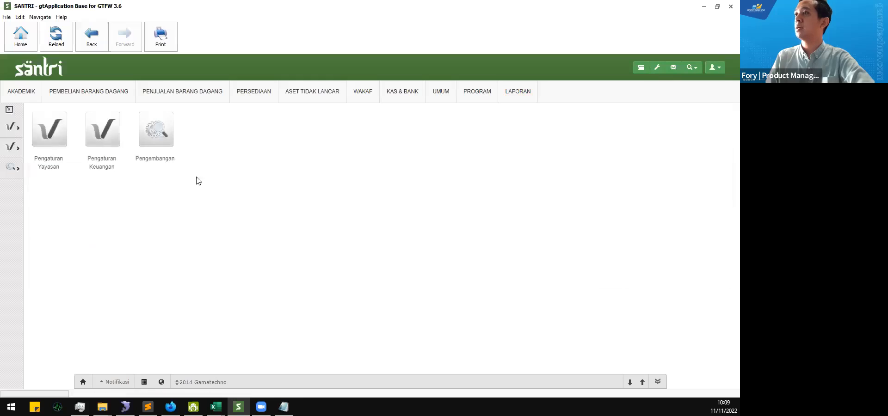
pyautogui.click(55, 130)
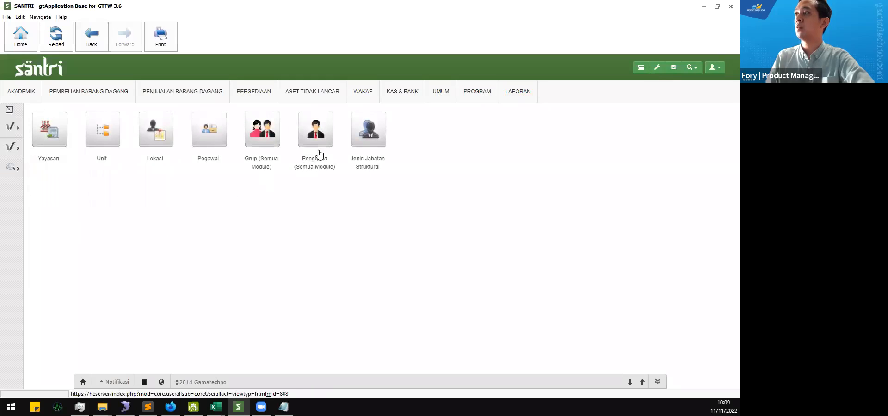
pyautogui.click(374, 139)
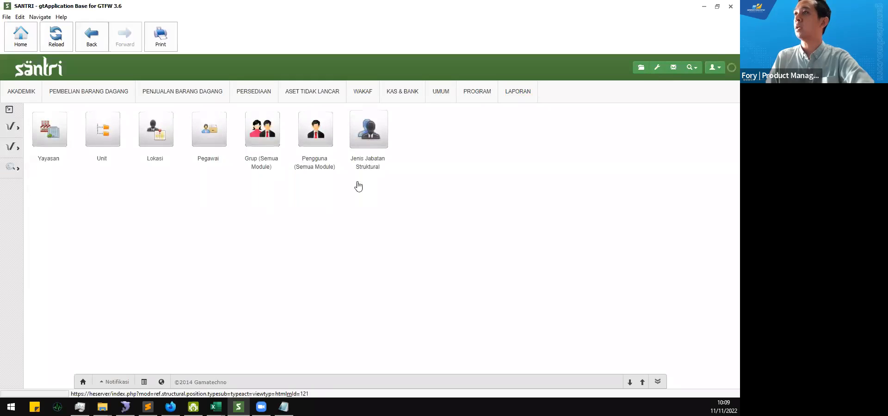
pyautogui.click(9, 110)
pyautogui.moveTo(30, 131)
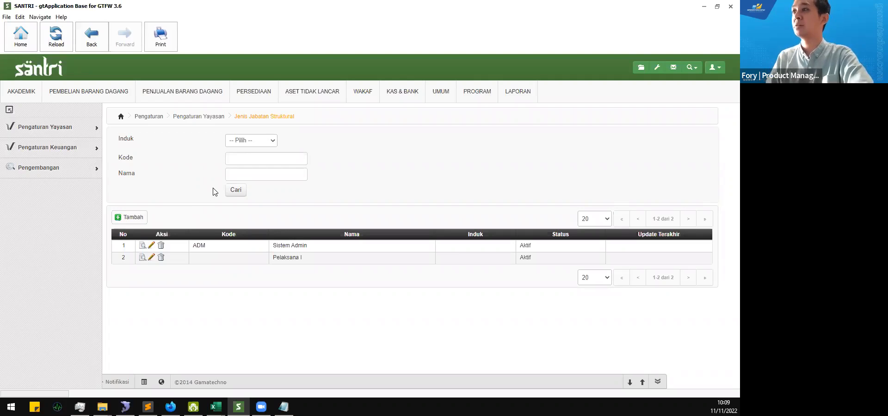
# Step: Start a new structural position with no parent, code SPV and name Pengawas
pyautogui.click(123, 217)
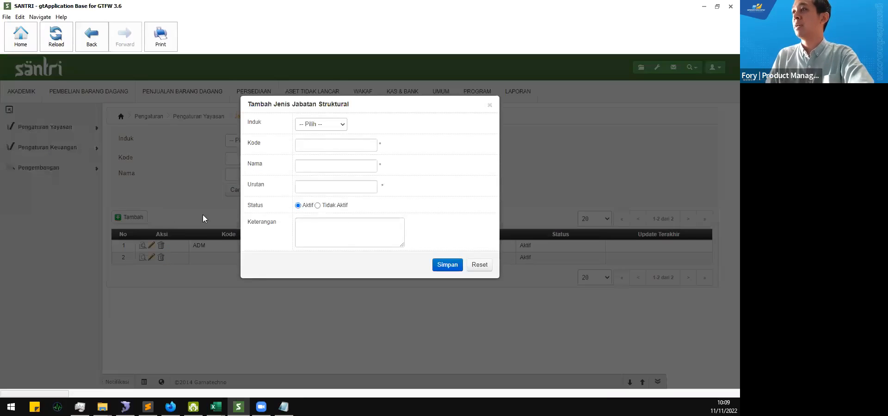
pyautogui.click(340, 124)
pyautogui.click(365, 129)
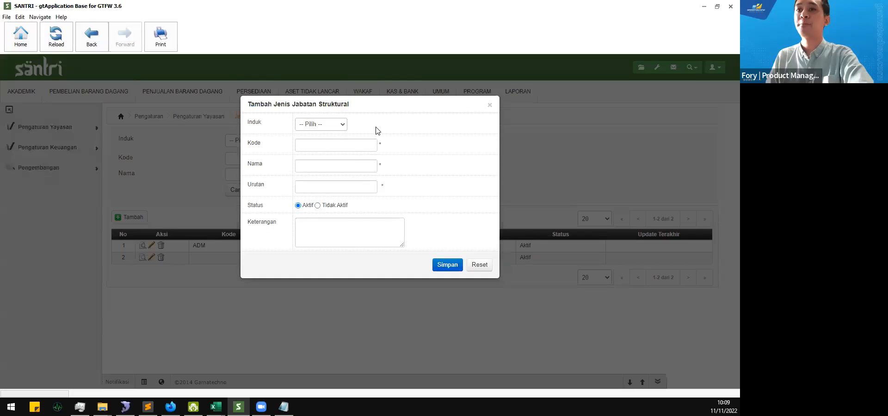
pyautogui.click(362, 146)
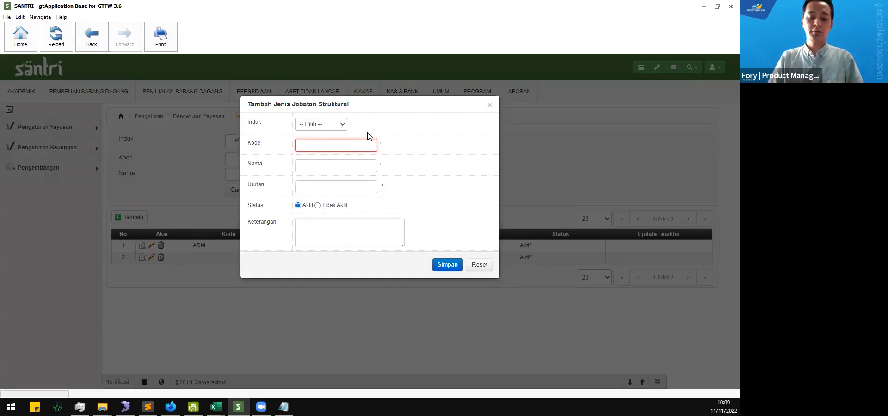
pyautogui.write('SPV')
pyautogui.press('Tab')
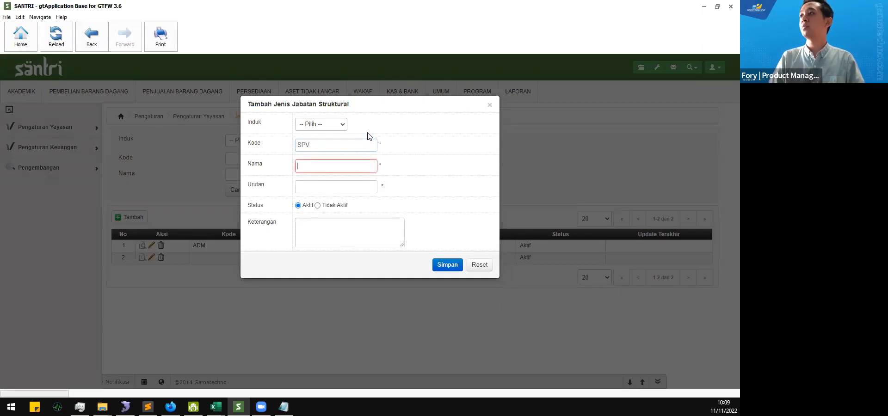
pyautogui.write('Super')
pyautogui.hotkey('ctrl', 'a')
pyautogui.write('Penga')
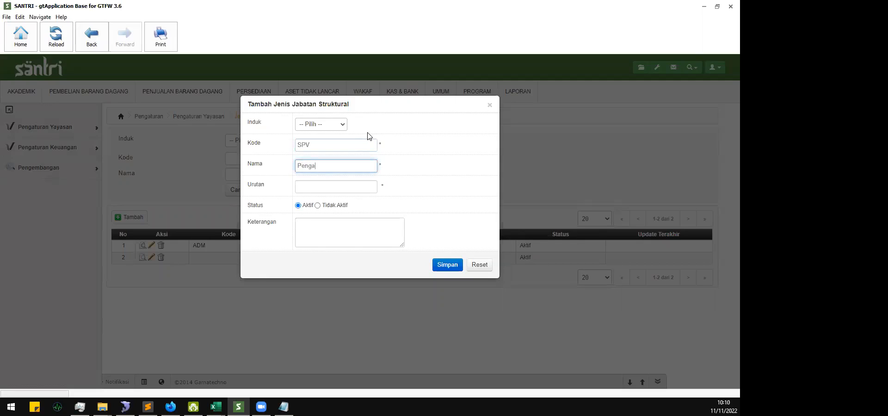
pyautogui.hotkey('shift', 'Tab')
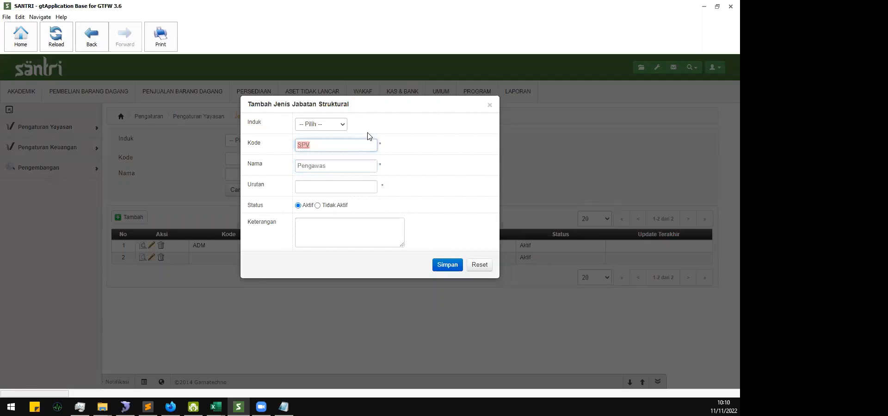
# Step: Save the Pengawas position and highlight the new SPV row in the list
pyautogui.click(350, 187)
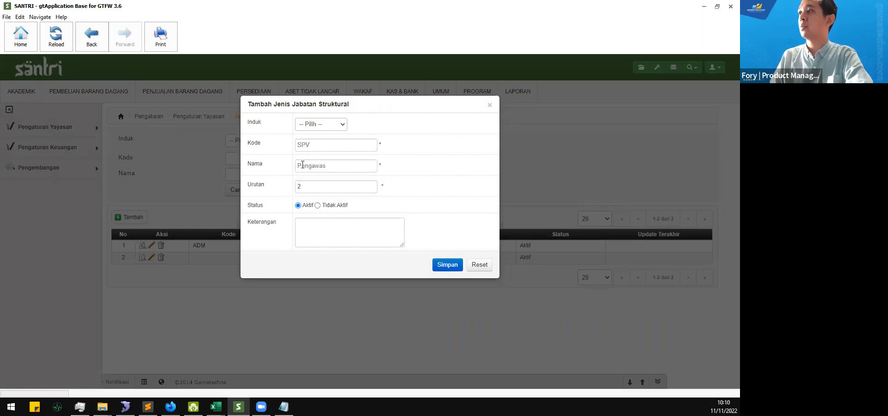
pyautogui.moveTo(388, 105); pyautogui.dragTo(351, 108)
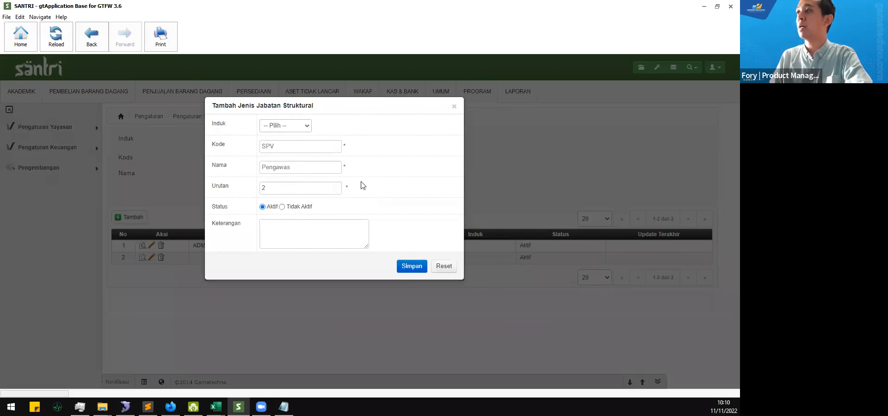
pyautogui.click(410, 270)
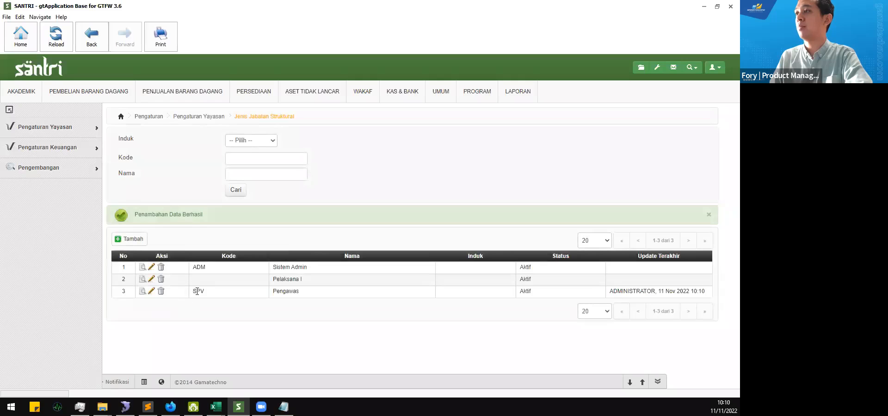
pyautogui.moveTo(195, 292); pyautogui.dragTo(563, 306)
# Step: Confirm Pengawas appears in the new-employee position choices, cancel, then open row 5 for editing
pyautogui.click(410, 315)
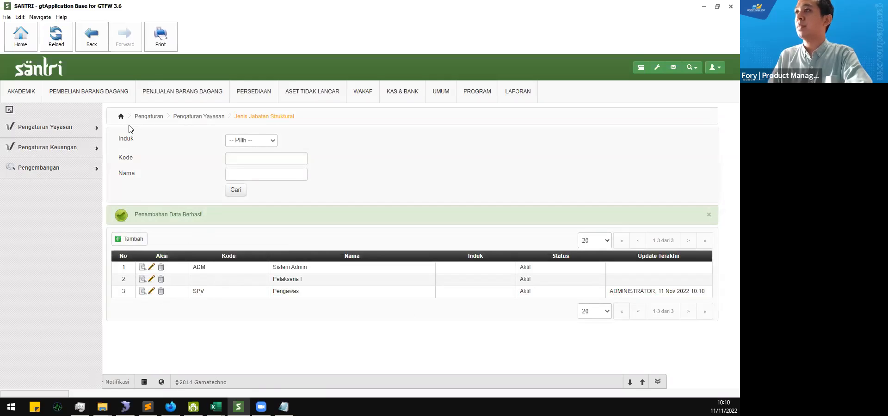
pyautogui.moveTo(61, 128)
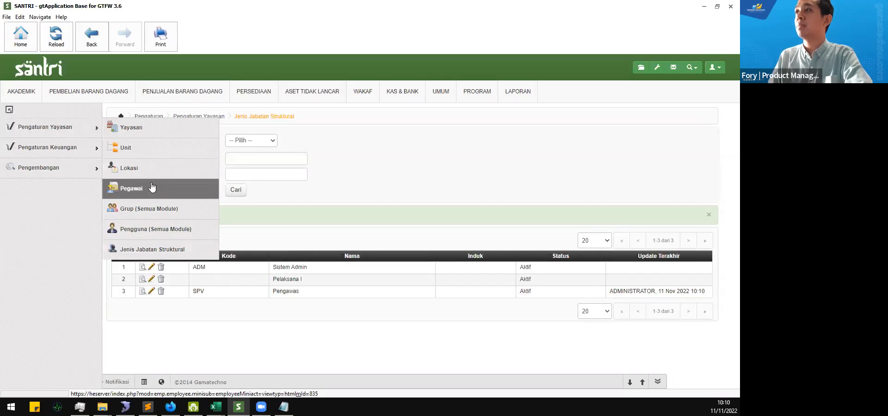
pyautogui.click(180, 190)
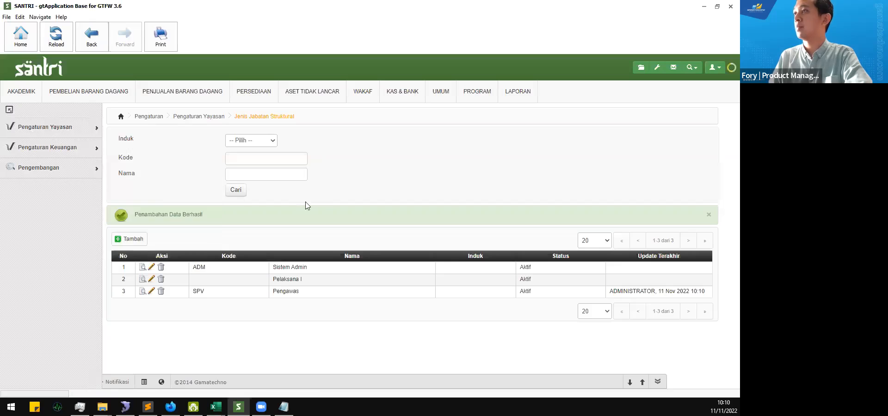
pyautogui.click(148, 167)
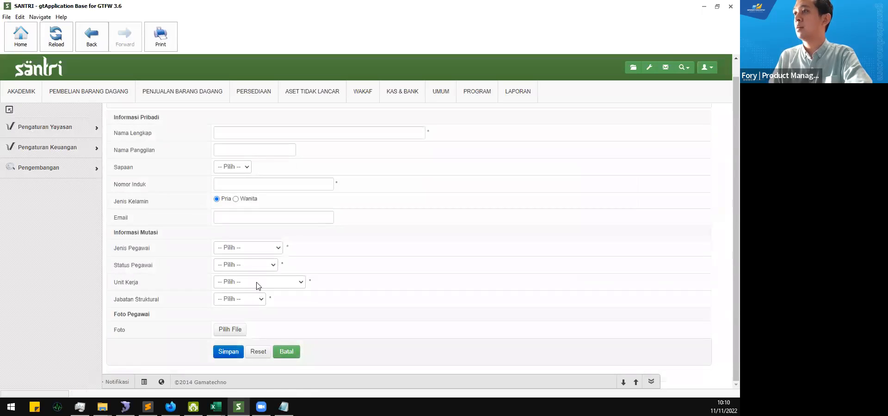
pyautogui.click(254, 299)
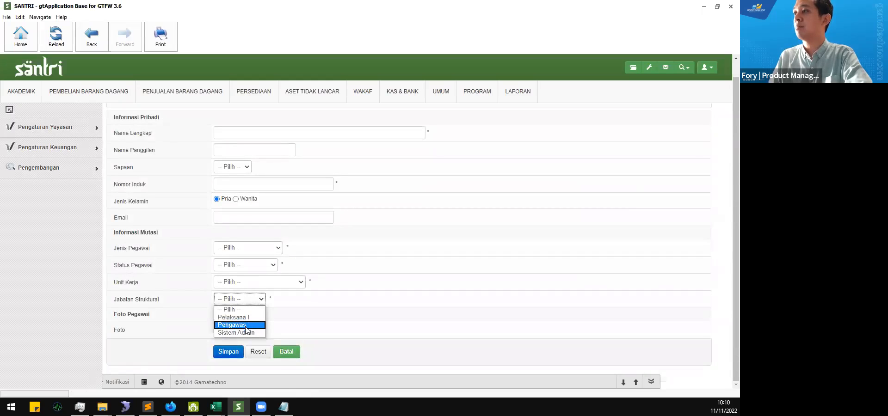
pyautogui.click(288, 323)
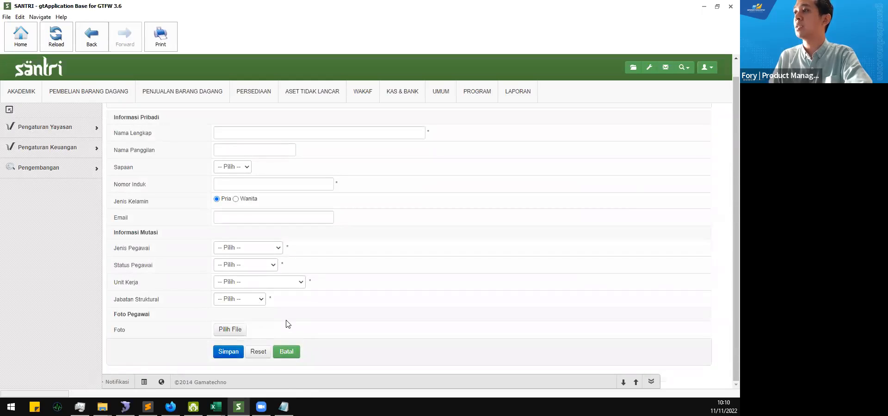
pyautogui.click(289, 354)
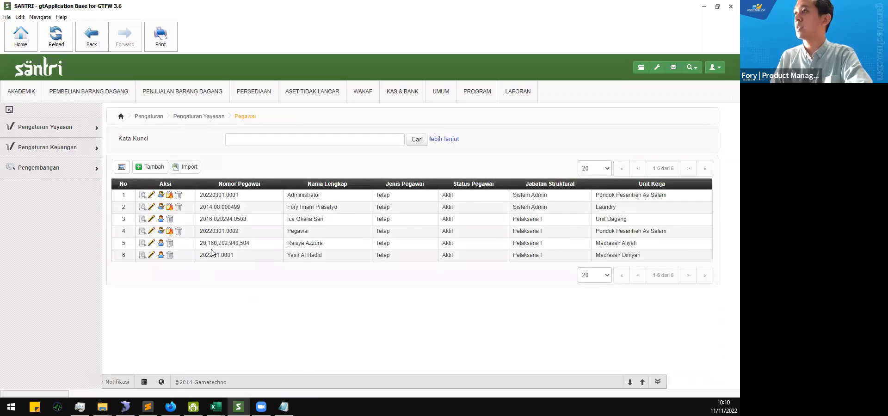
pyautogui.click(151, 245)
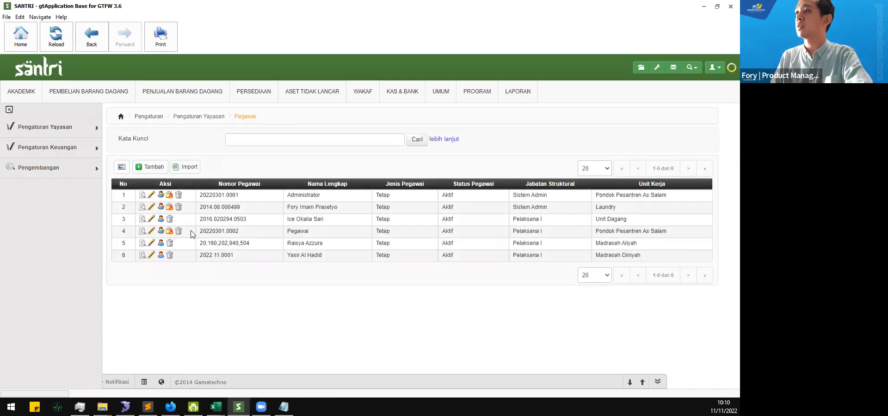
# Step: Change row 5's structural position to Pengawas, save, and highlight the updated row
pyautogui.click(248, 299)
pyautogui.click(266, 118)
pyautogui.click(248, 301)
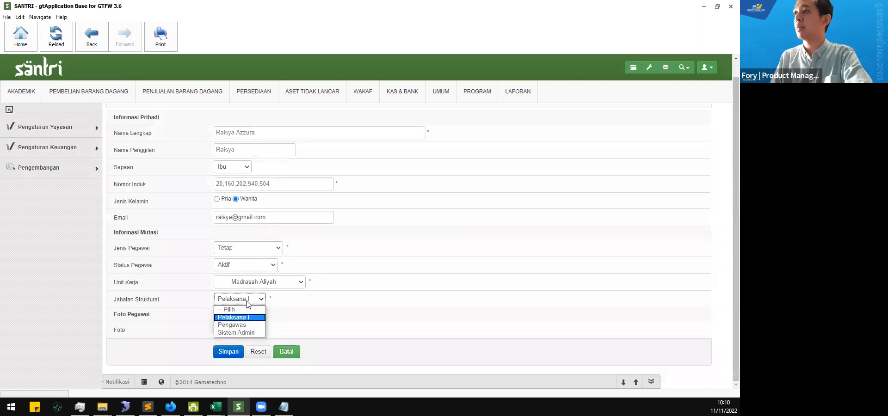
pyautogui.click(249, 326)
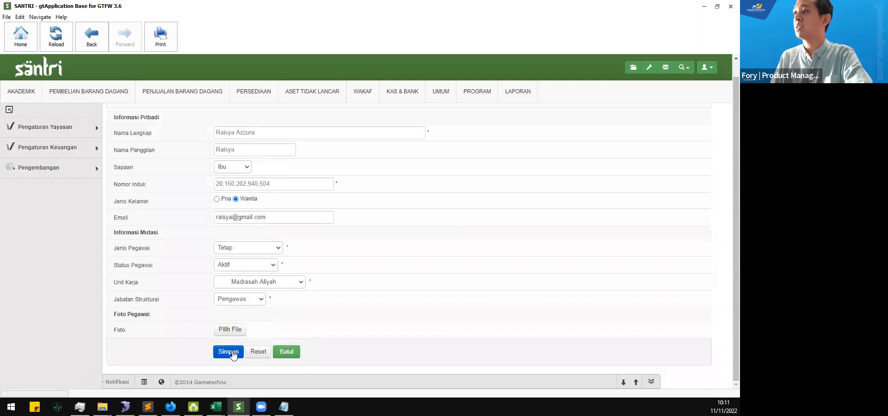
pyautogui.click(245, 301)
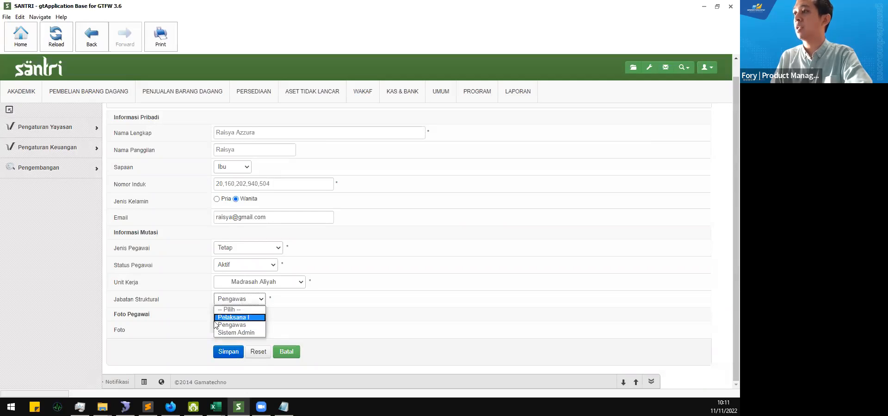
pyautogui.click(201, 330)
pyautogui.click(234, 352)
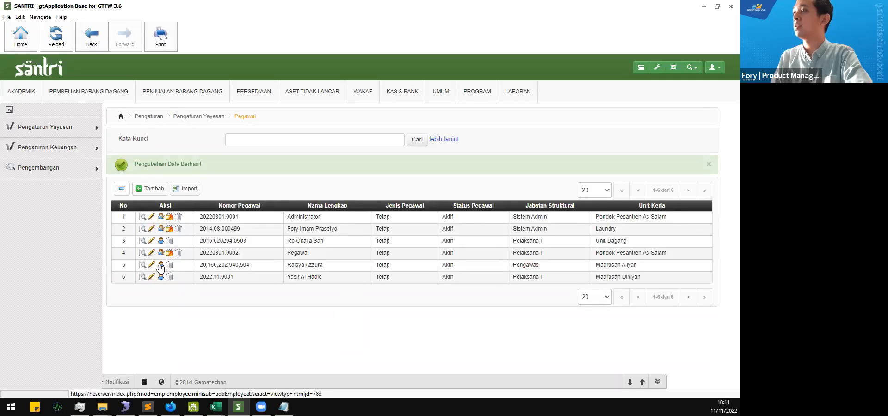
pyautogui.doubleClick(529, 263)
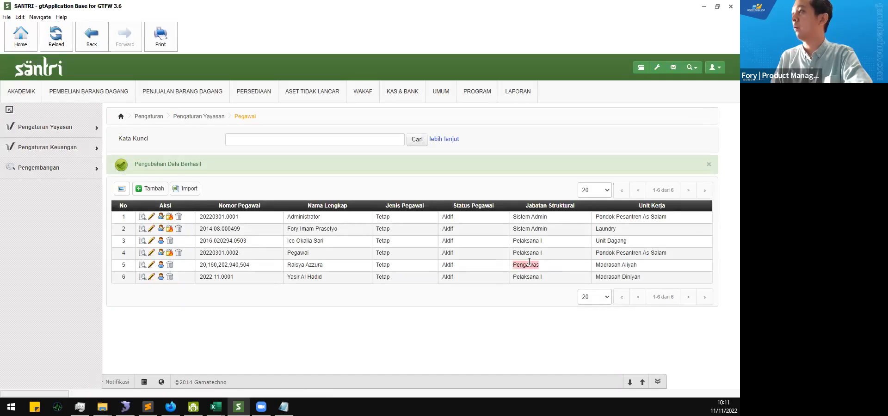
# Step: Change row 5's work unit from Madrasah Aliyah to Unit Pendidikan
pyautogui.click(151, 266)
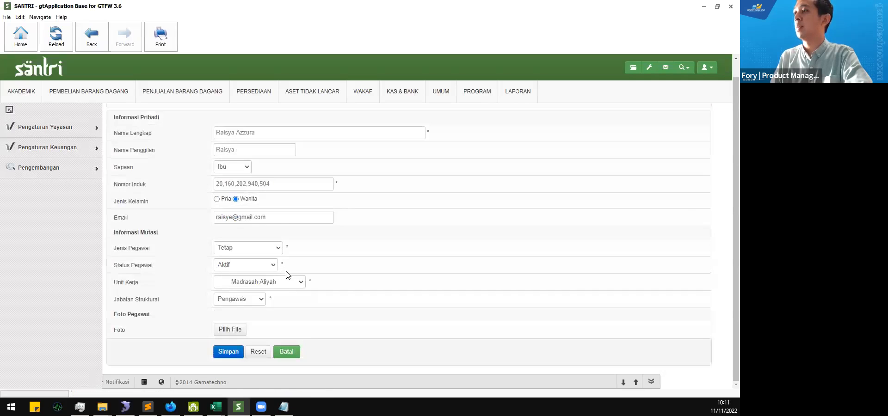
pyautogui.click(291, 282)
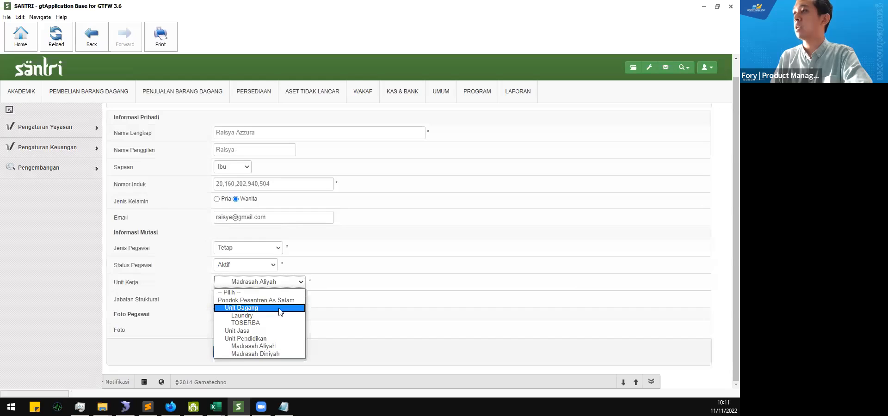
pyautogui.click(262, 338)
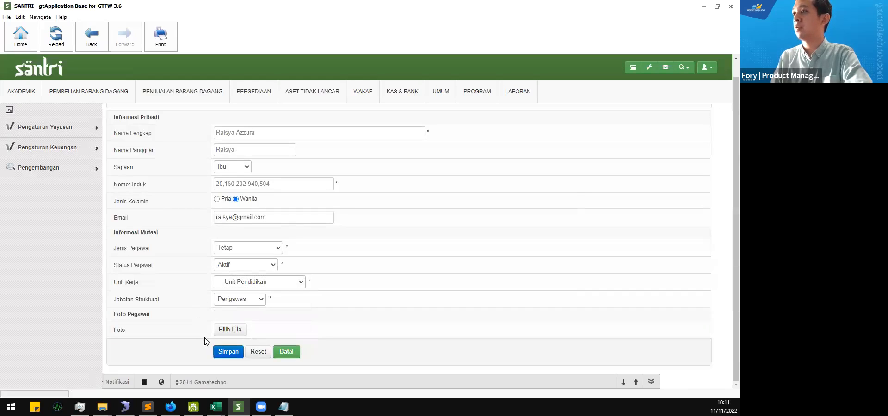
pyautogui.scroll(1, 205, 283)
# Step: Replace the commas in the employee number with dots and save the record
pyautogui.click(227, 200)
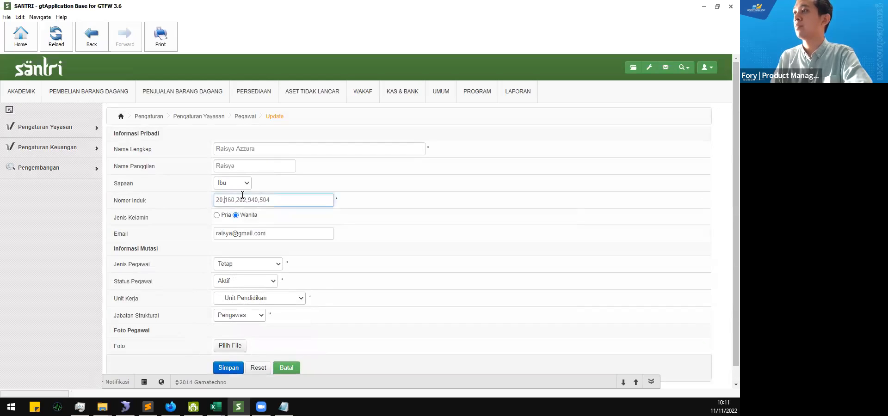
pyautogui.press('BackSpace')
pyautogui.press('Right')
pyautogui.press('Right')
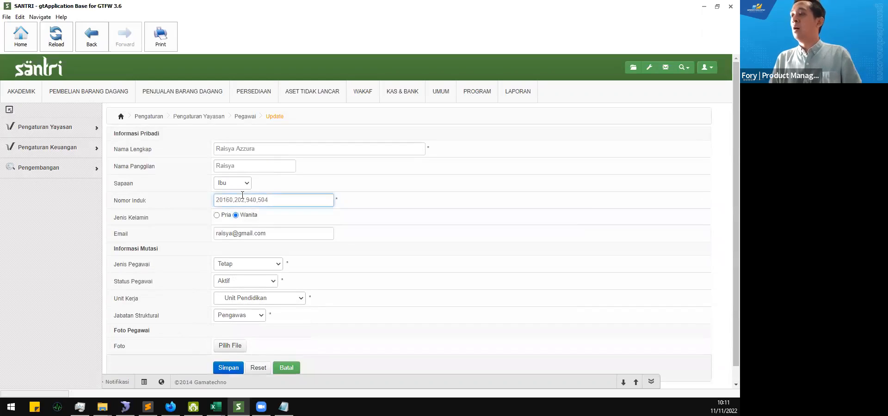
pyautogui.write('.')
pyautogui.press('Right')
pyautogui.press('Delete')
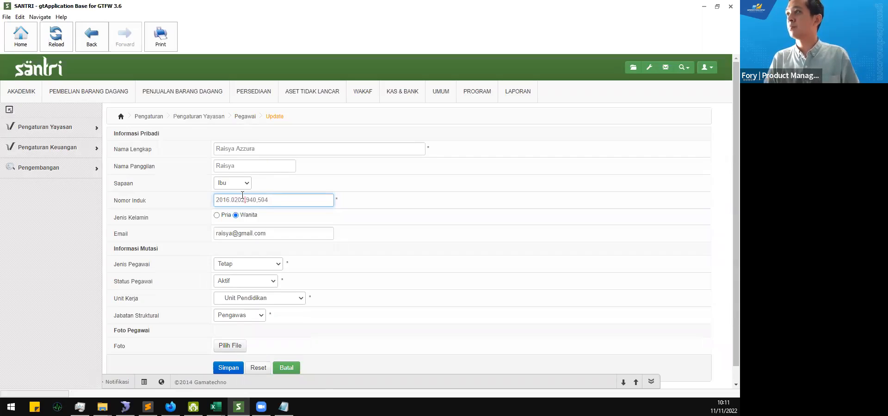
pyautogui.press('BackSpace')
pyautogui.write('.')
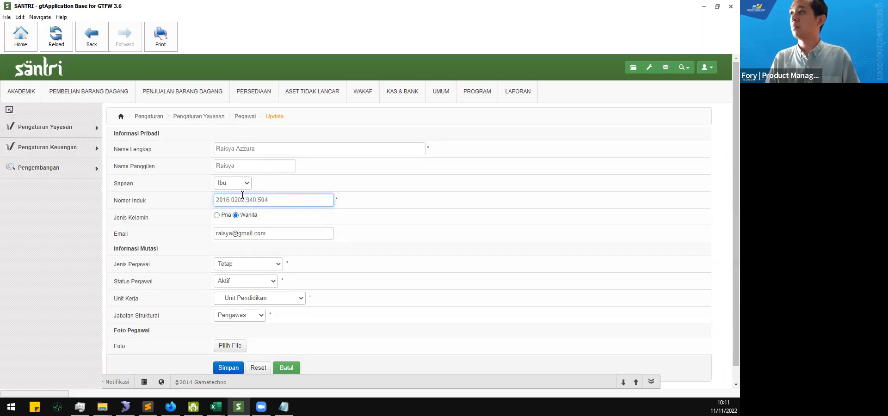
pyautogui.click(239, 369)
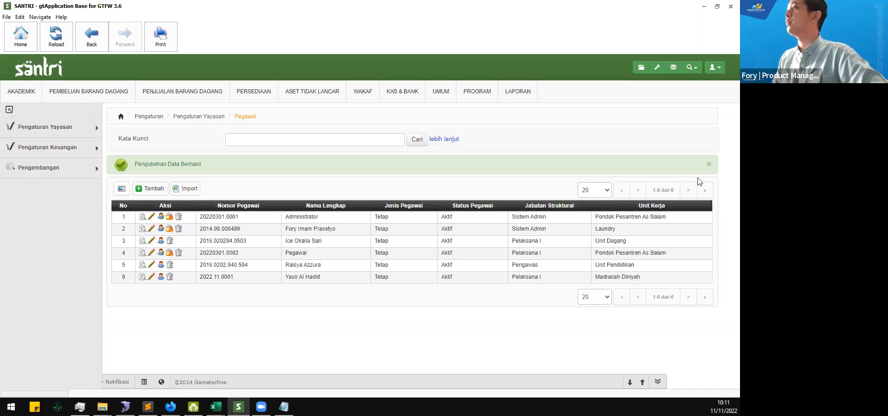
pyautogui.click(659, 69)
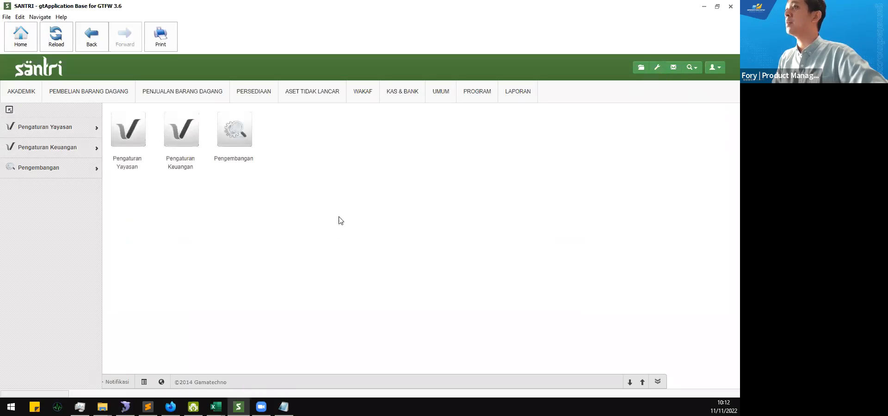
pyautogui.moveTo(73, 131)
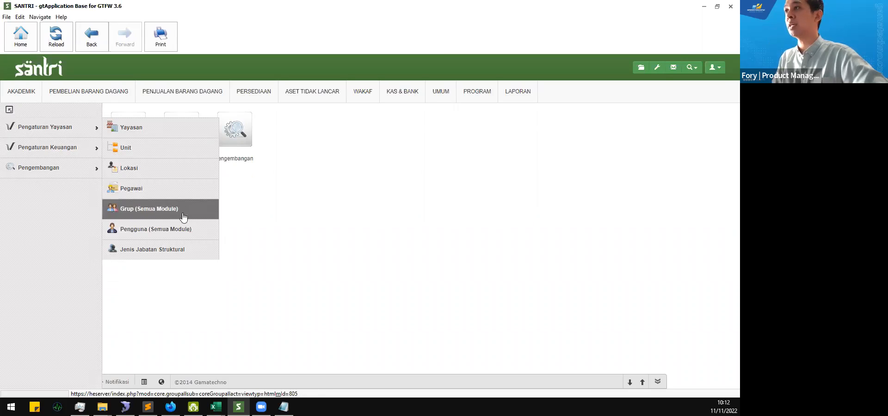
pyautogui.click(183, 196)
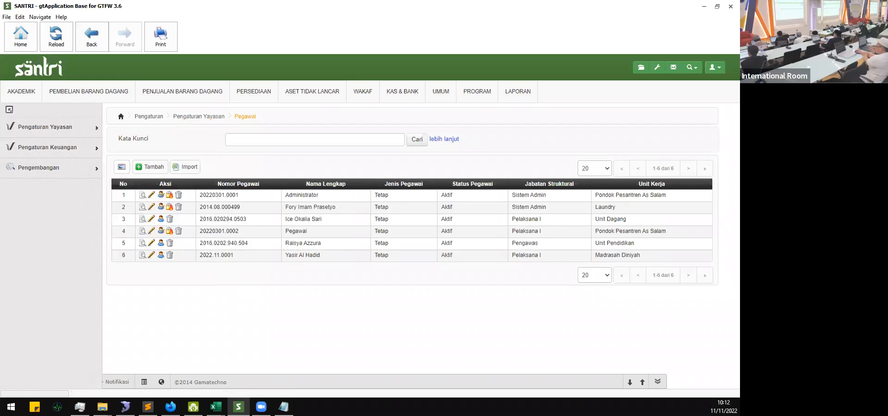
pyautogui.hotkey('alt', 'Tab')
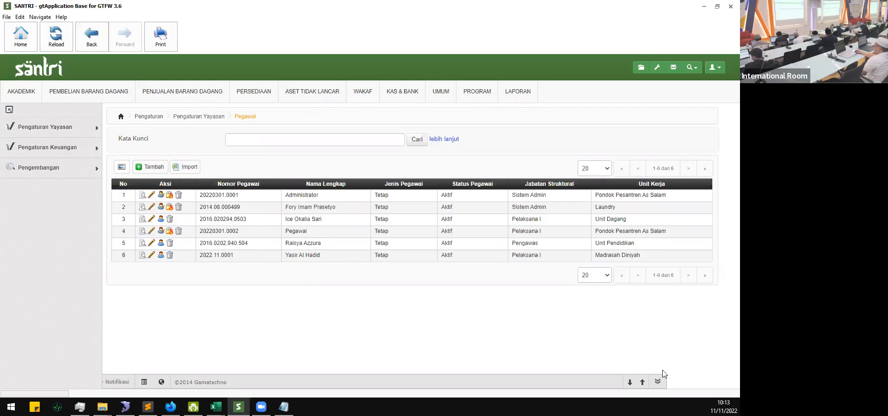
pyautogui.click(724, 407)
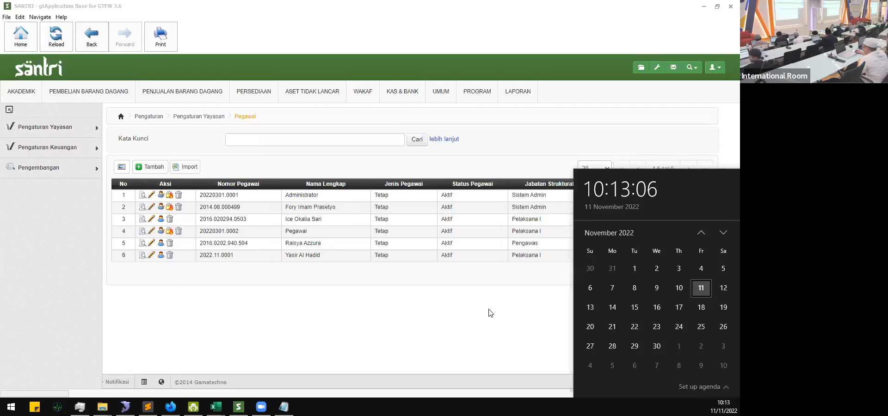